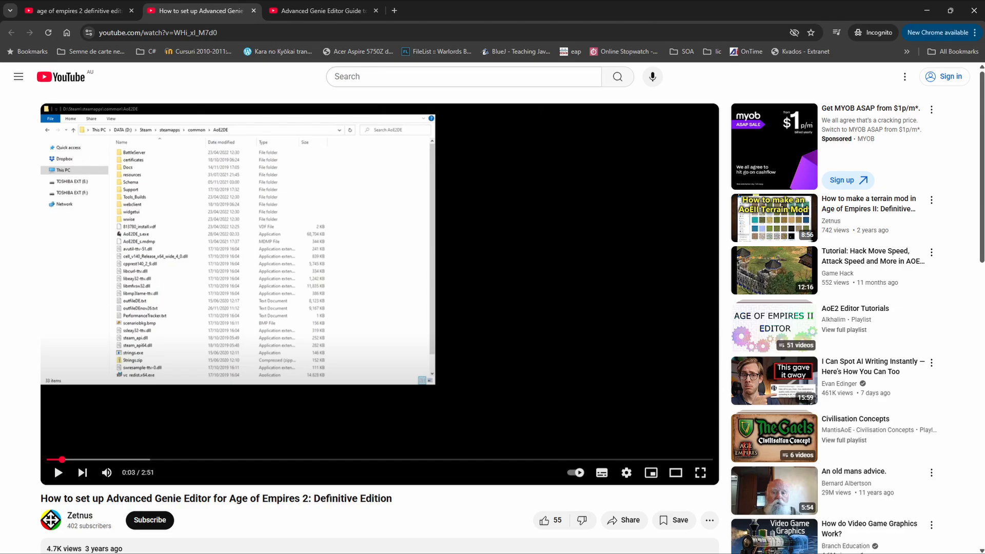
# - Open the Poles' technology tree on the Age of Empires II tech tree website
pyautogui.hotkey('ctrl', 'Tab')
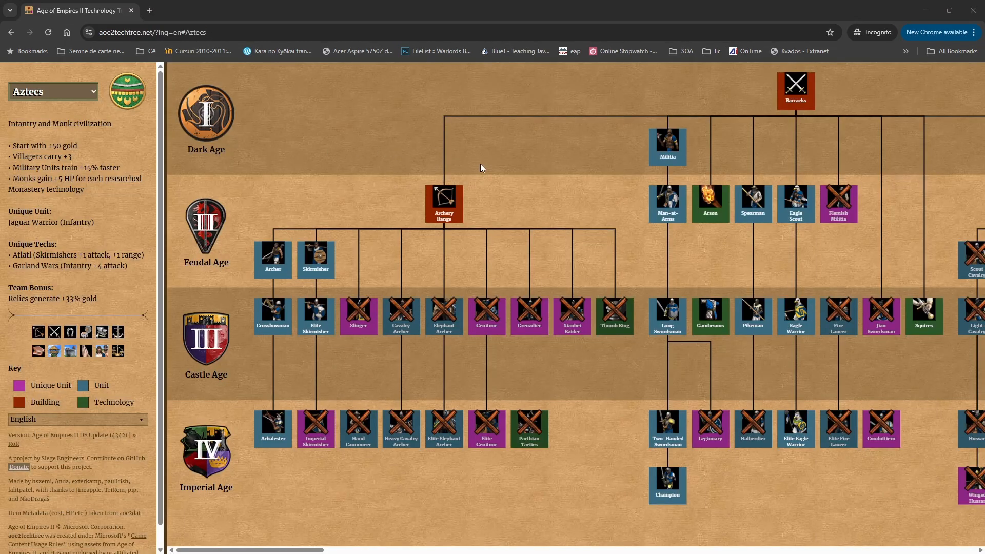
pyautogui.hscroll(3, 480, 166)
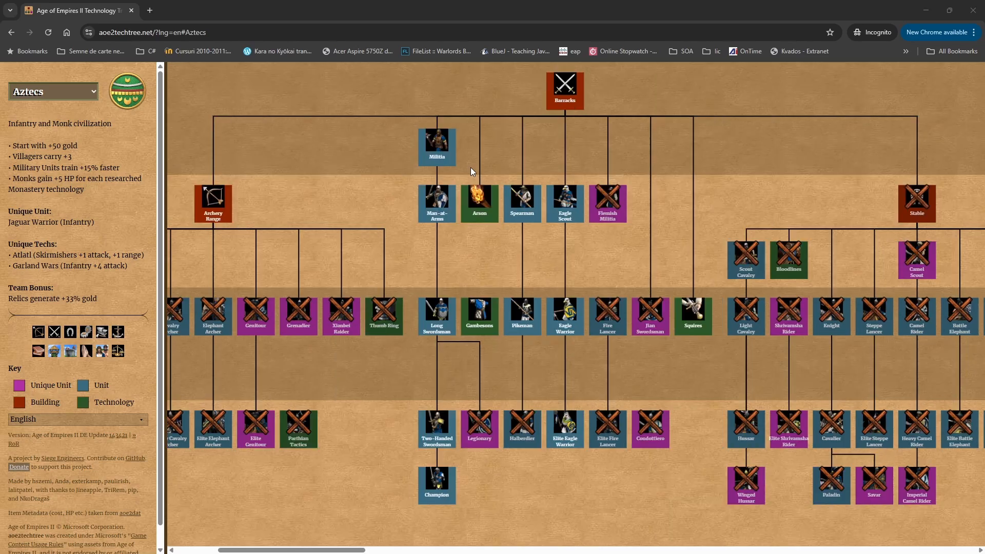
pyautogui.hscroll(3, 470, 167)
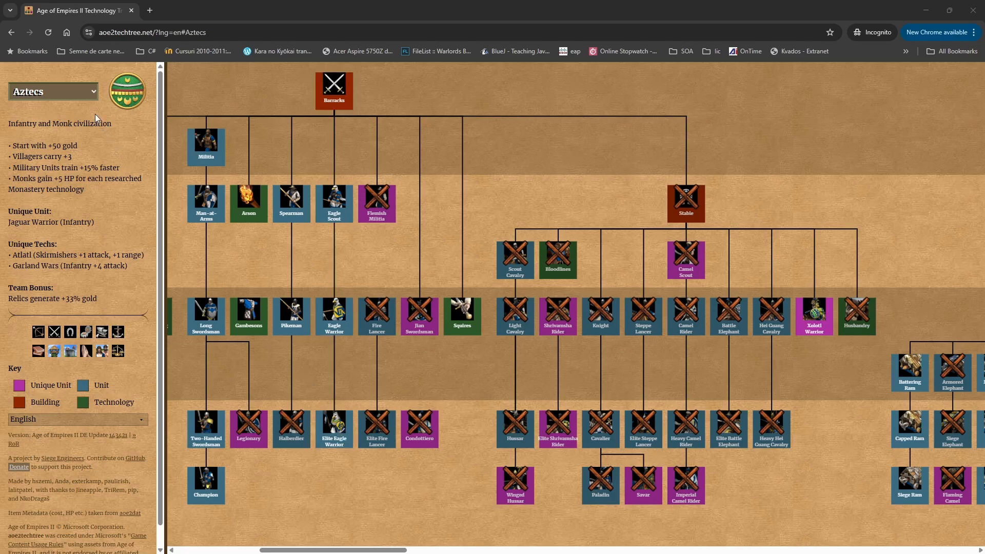
pyautogui.click(69, 86)
pyautogui.scroll(-7, 48, 203)
pyautogui.scroll(-3, 47, 203)
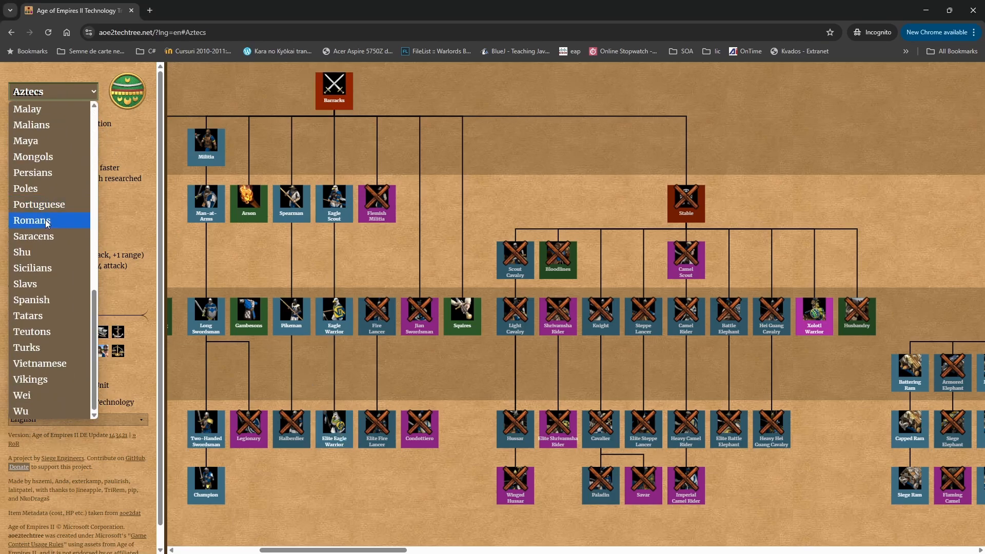
pyautogui.click(47, 190)
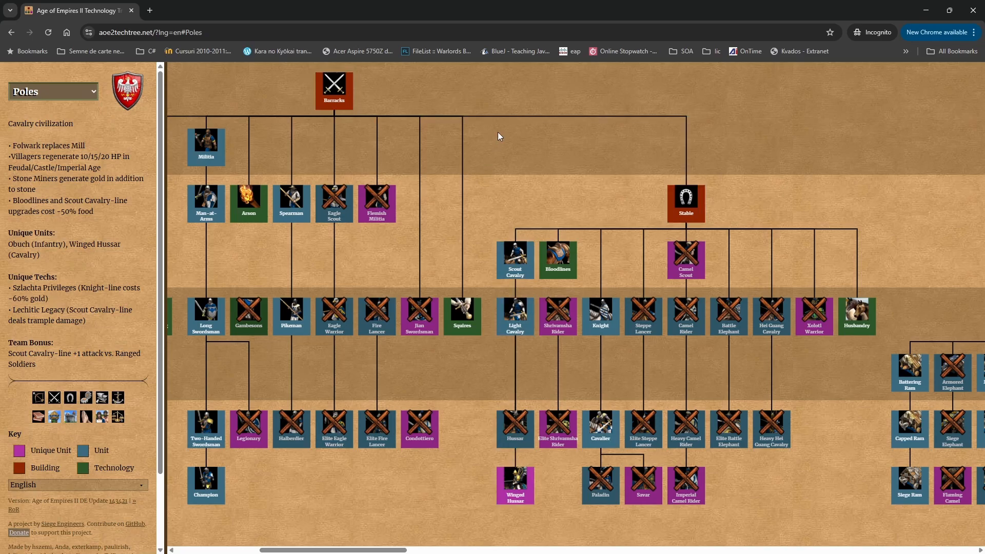
# - Examine the Poles' technology tree from the Stable across to the Castle units and technologies
pyautogui.hscroll(6, 498, 132)
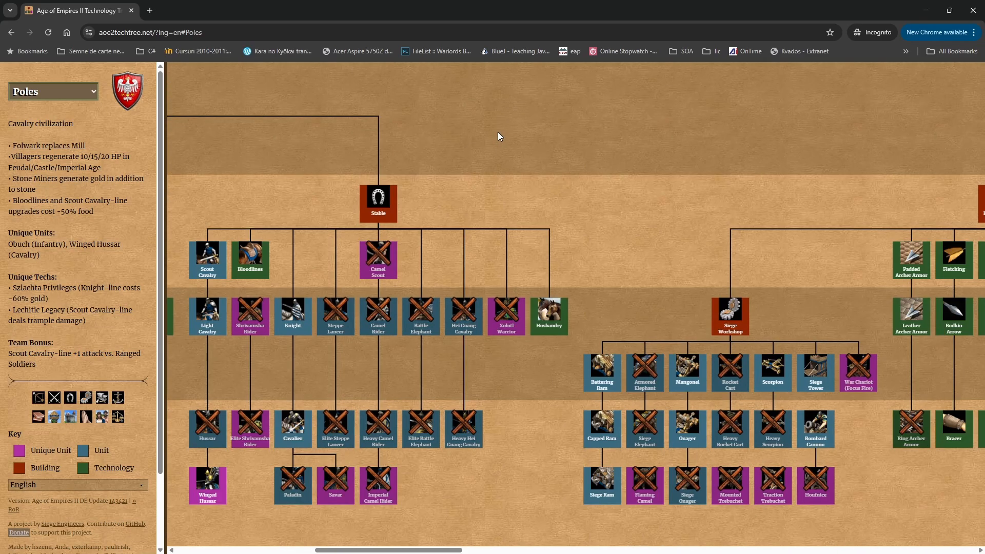
pyautogui.hscroll(8, 498, 132)
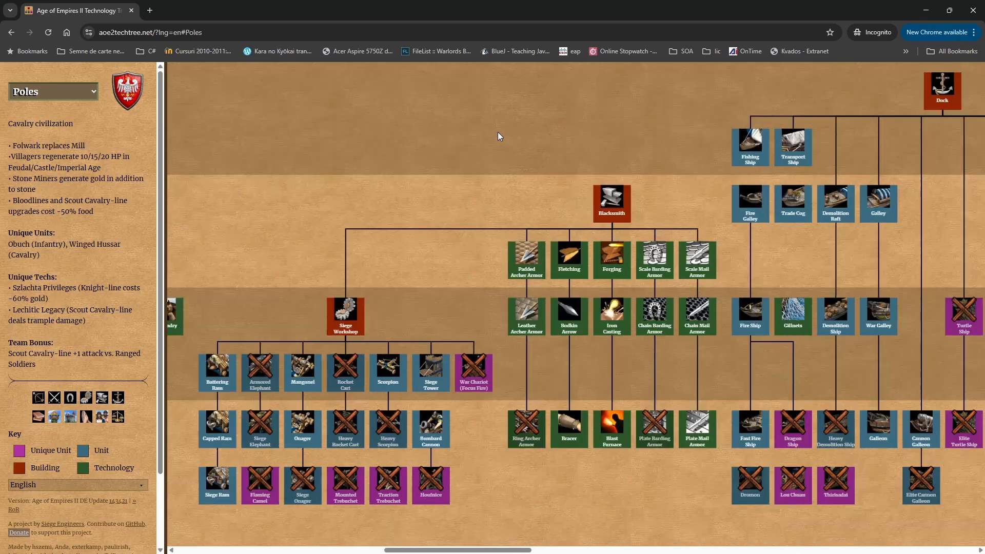
pyautogui.hscroll(9, 498, 136)
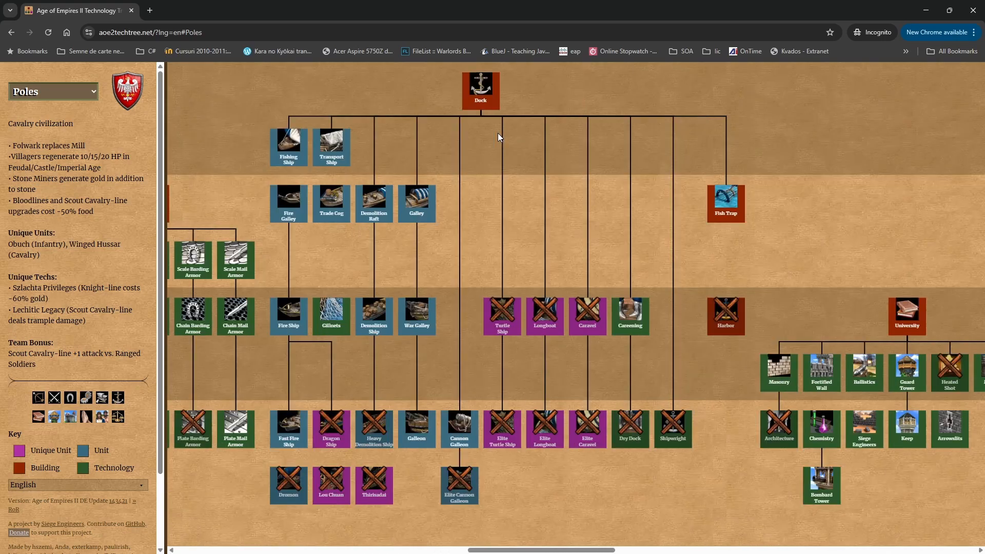
pyautogui.hscroll(5, 498, 135)
pyautogui.hscroll(7, 498, 135)
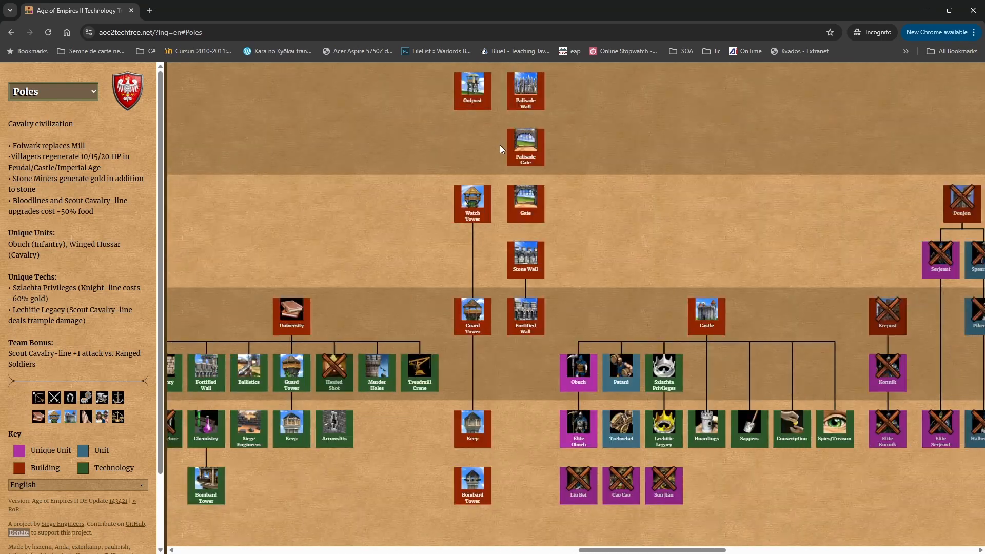
pyautogui.hscroll(2, 499, 147)
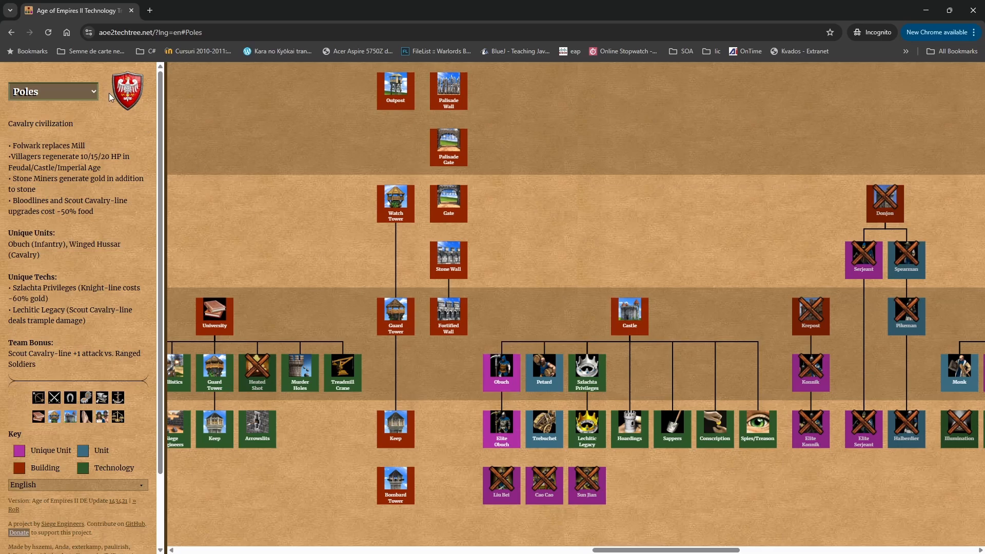
# - View the technology trees of the Persians and the Mongols
pyautogui.click(57, 93)
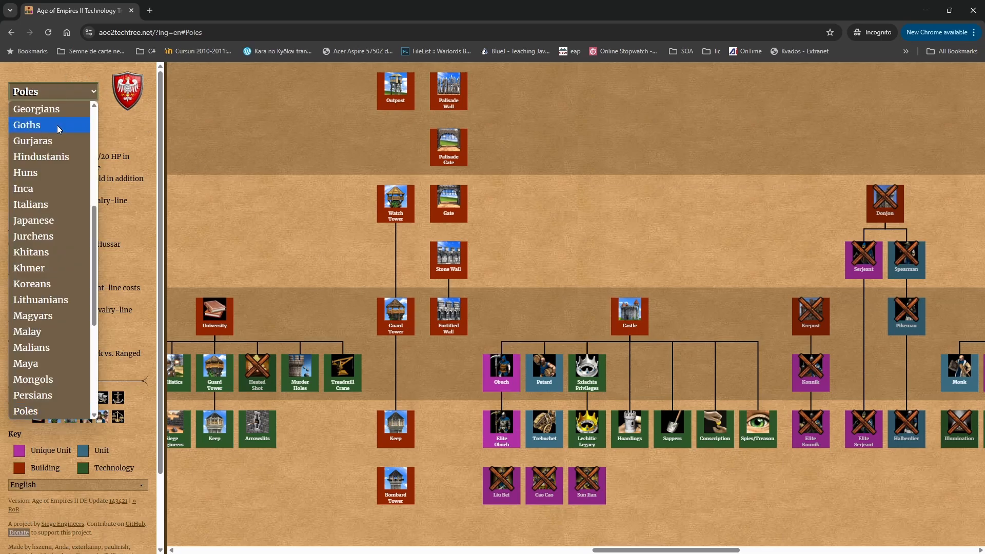
pyautogui.click(45, 395)
pyautogui.click(67, 93)
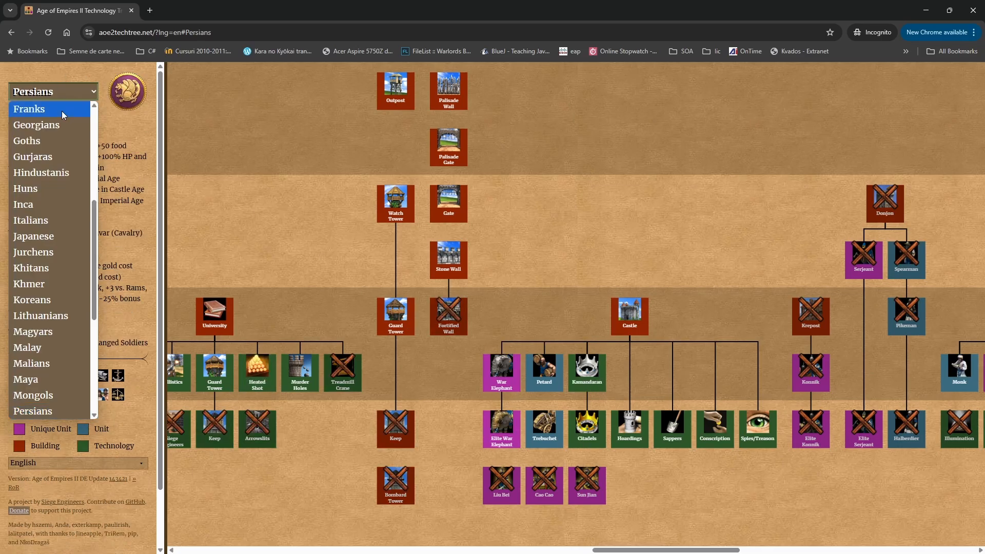
pyautogui.click(42, 397)
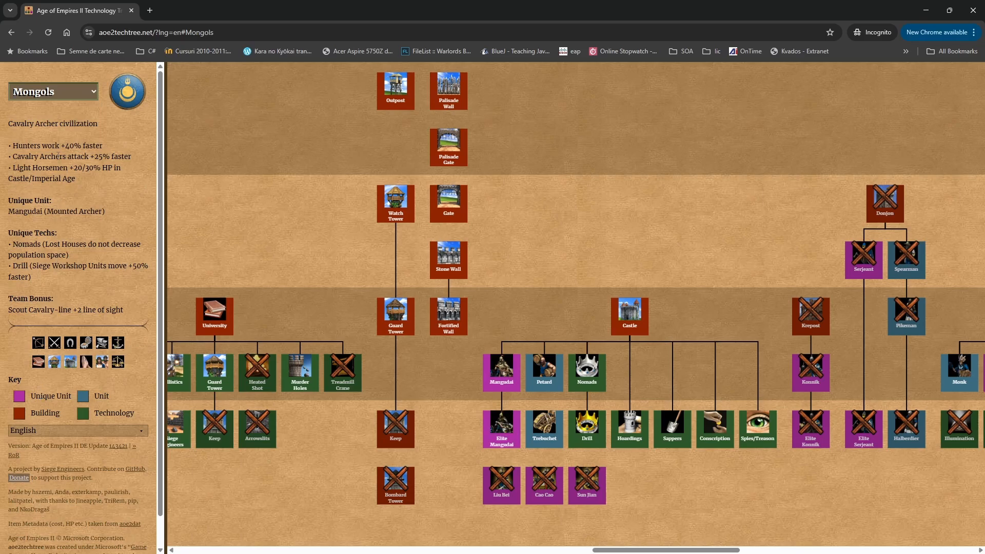
pyautogui.click(50, 93)
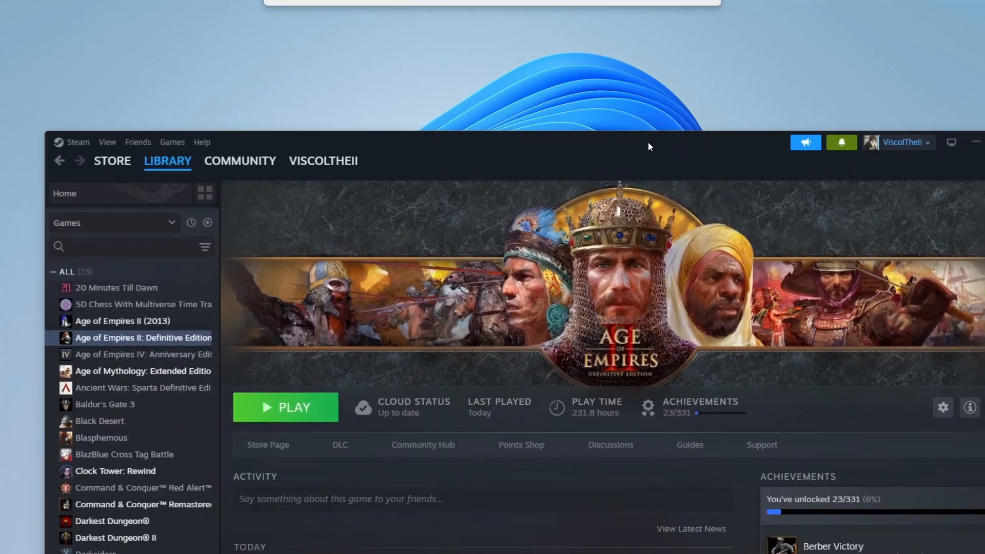
# - In Steam, open the local files folder of Age of Empires II: Definitive Edition
pyautogui.moveTo(648, 143); pyautogui.dragTo(605, 6)
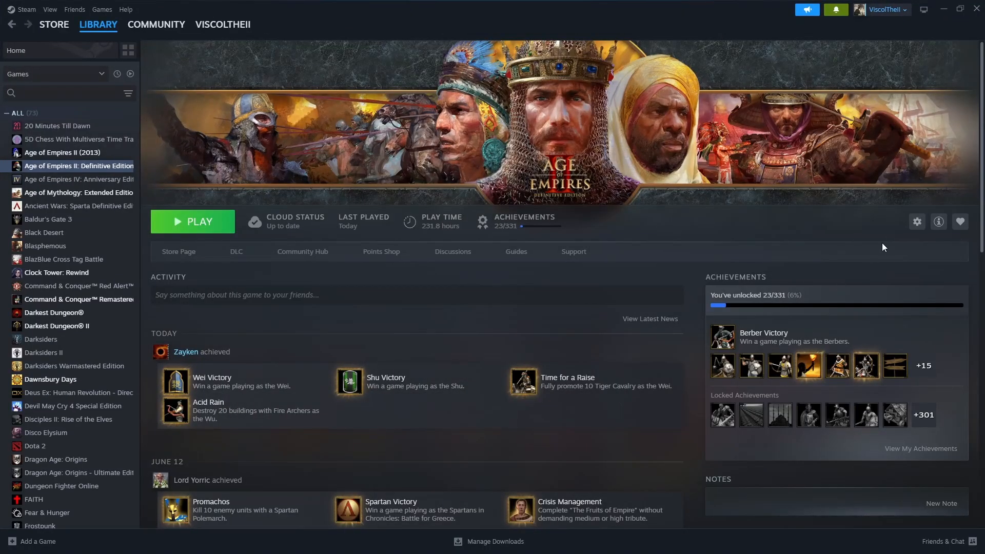
pyautogui.click(918, 222)
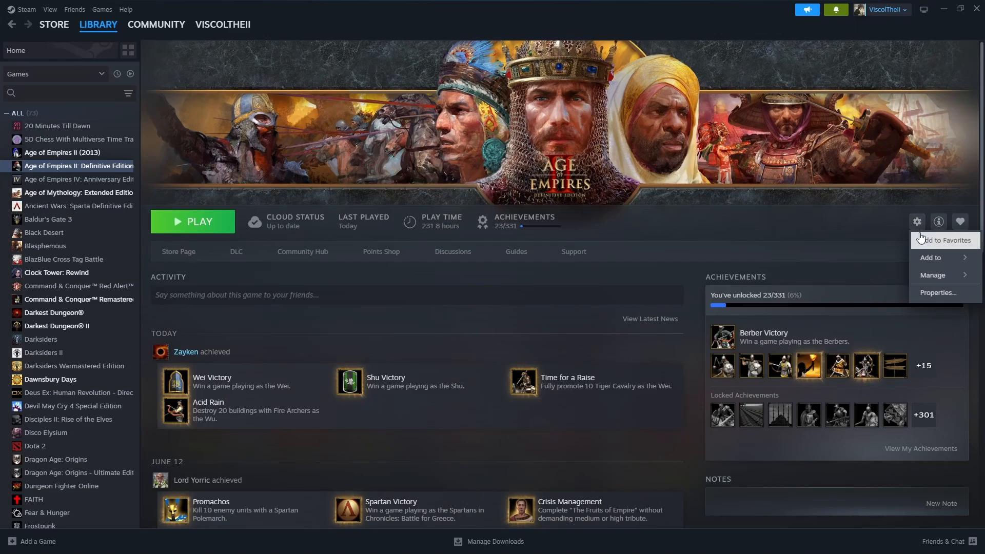
pyautogui.moveTo(943, 283)
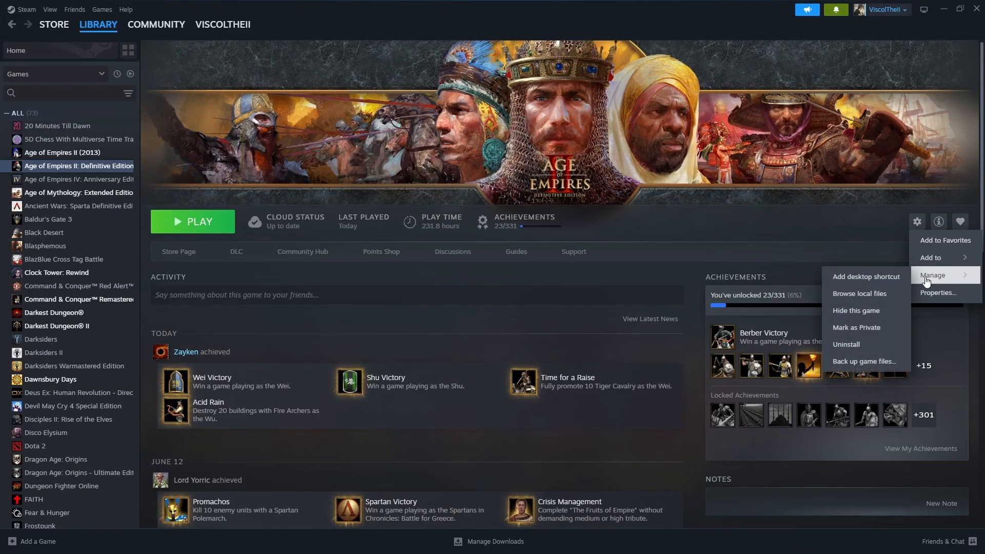
pyautogui.click(854, 295)
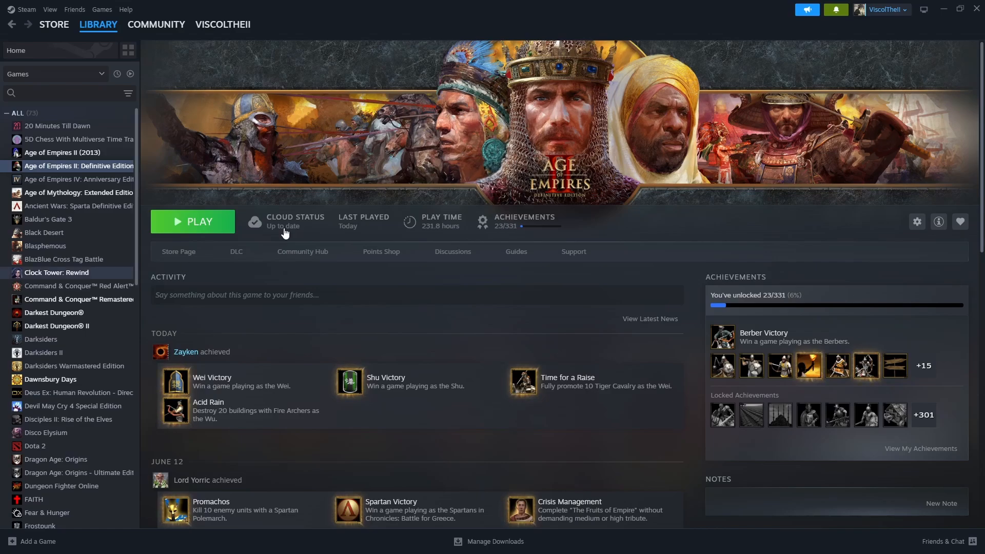
# - Launch the game to open the directory of the Yorrics Salty Civs 2.1.6 -- UI mod from its Mod Manager, and exit the game
pyautogui.click(184, 226)
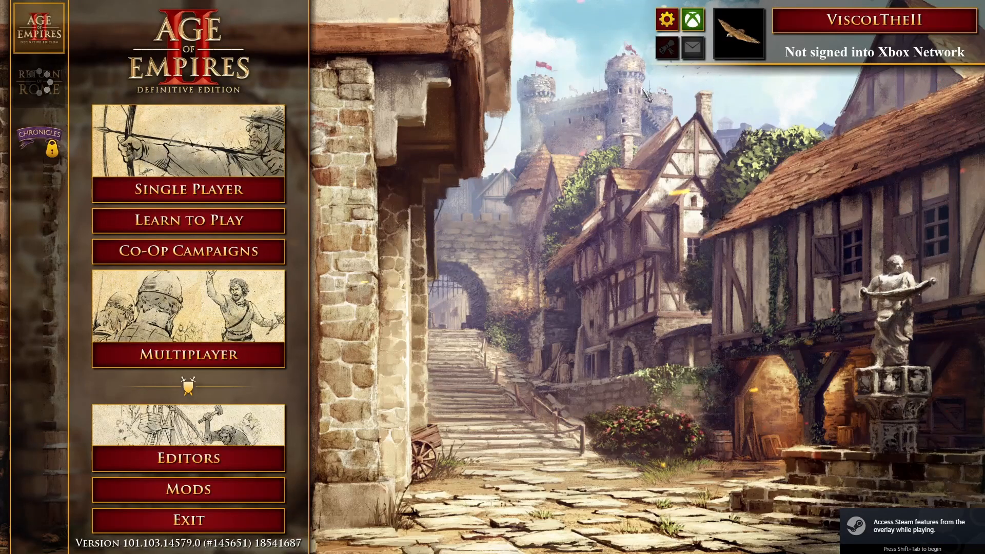
pyautogui.click(219, 494)
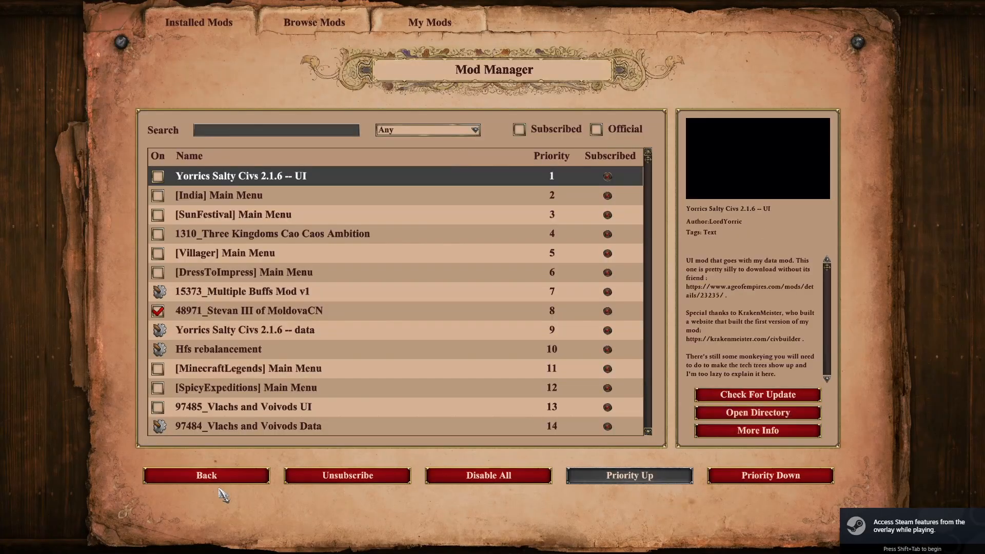
pyautogui.click(760, 413)
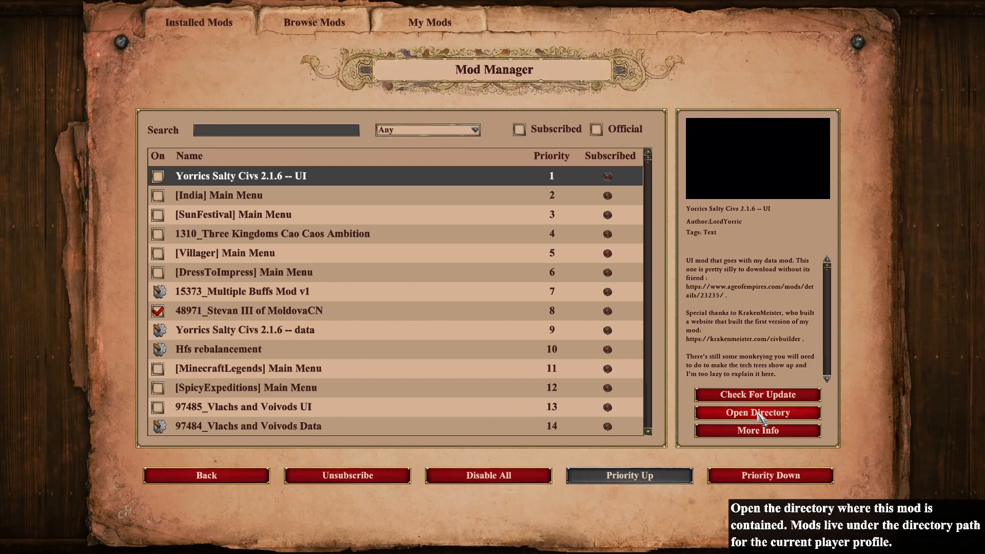
pyautogui.click(207, 478)
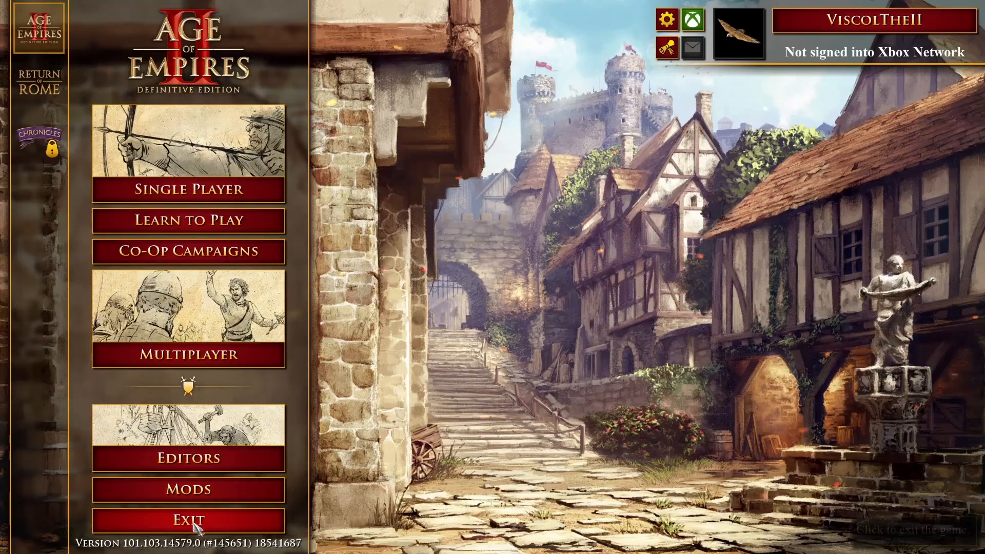
pyautogui.click(194, 526)
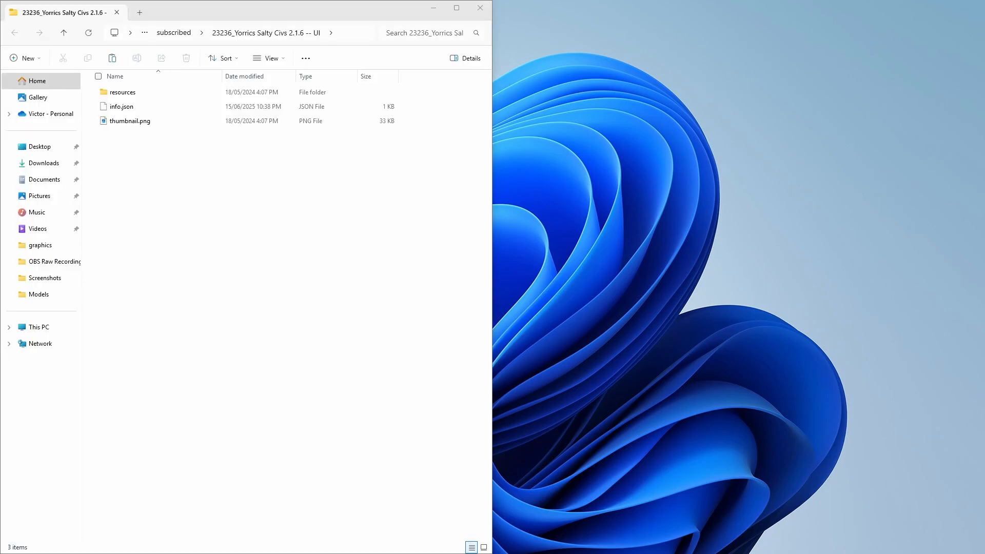
# - With the mod and AoE2DE folders side by side, go from the mod's folder up to mods and open the local folder
pyautogui.moveTo(0, 213); pyautogui.dragTo(984, 261)
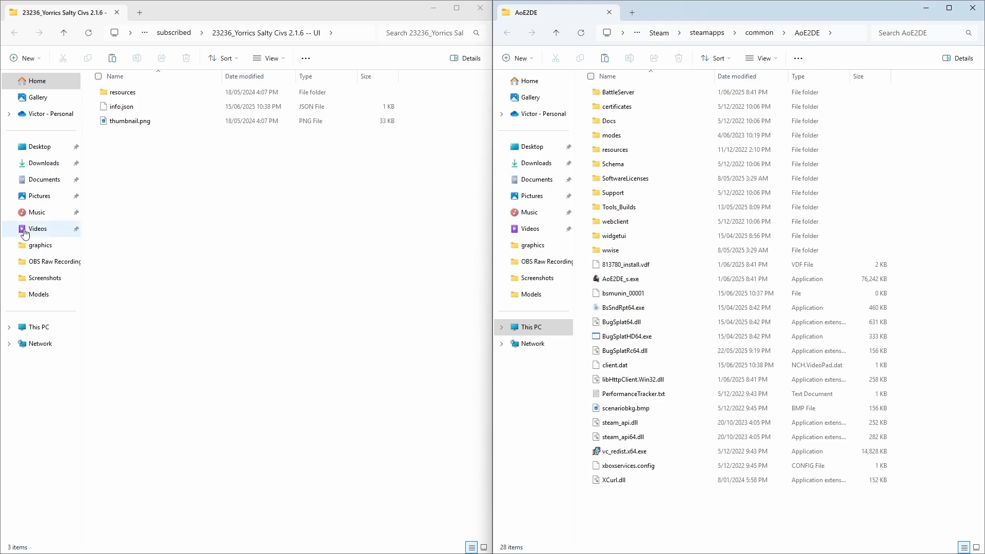
pyautogui.click(282, 268)
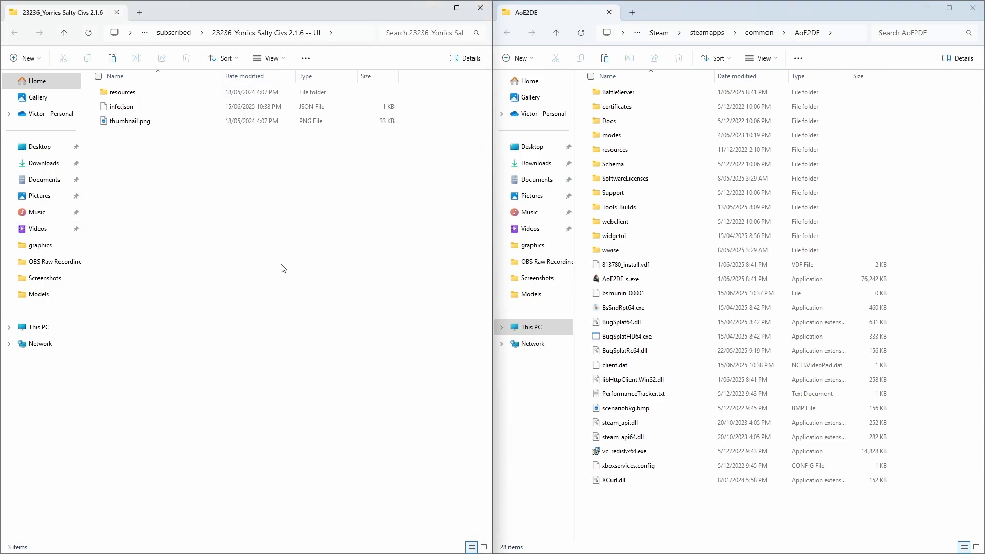
pyautogui.click(145, 33)
pyautogui.click(129, 59)
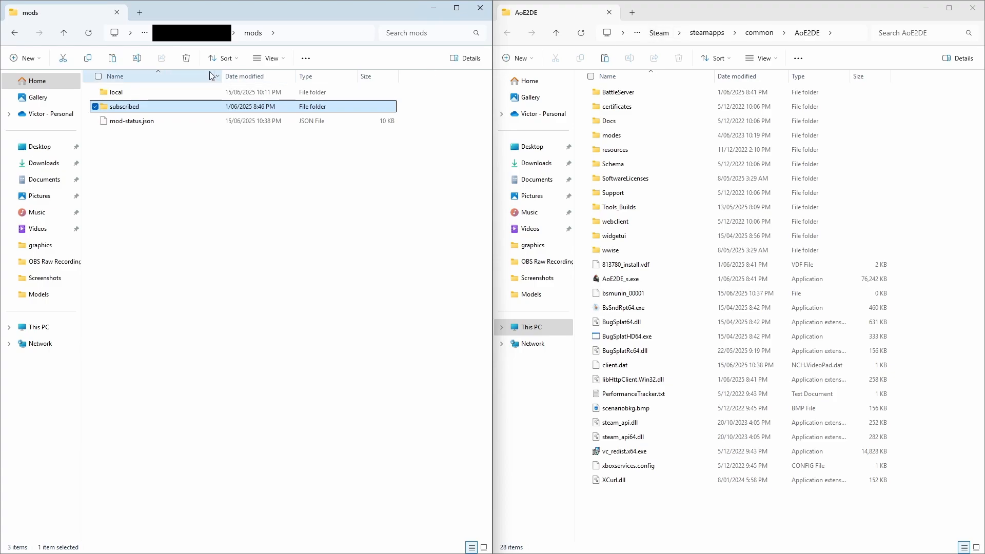
pyautogui.doubleClick(117, 97)
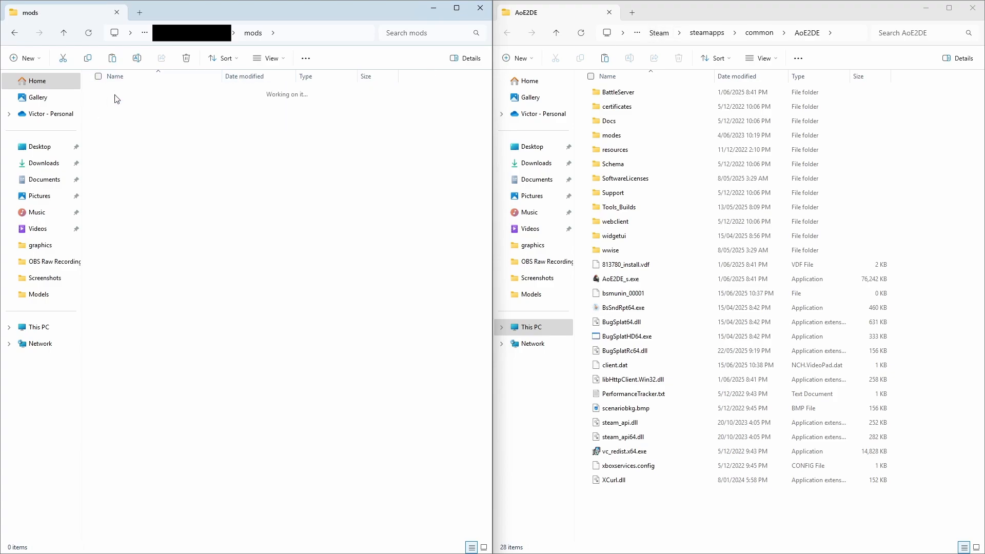
# - Create a new folder inside the local mods folder, keeping the default name
pyautogui.rightClick(149, 165)
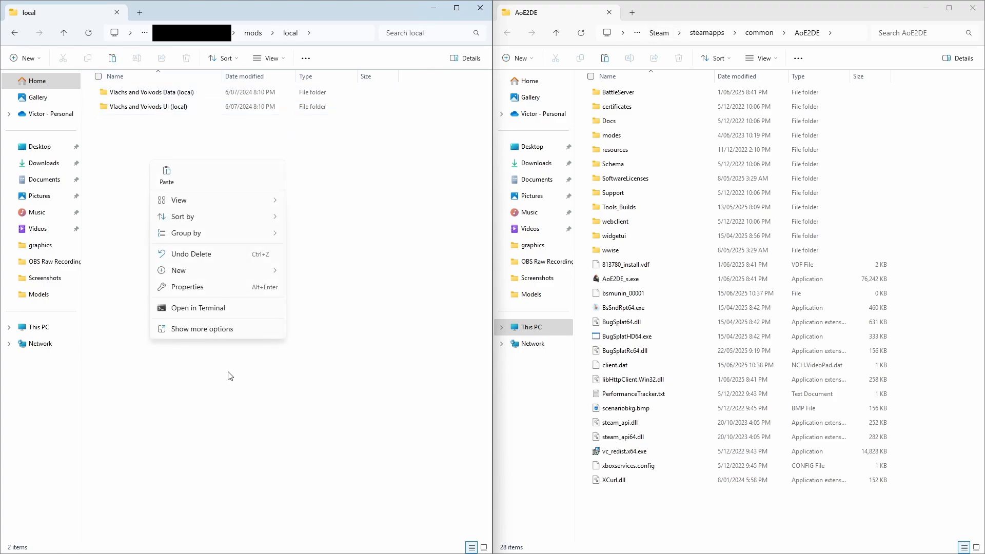
pyautogui.moveTo(236, 271)
pyautogui.click(328, 275)
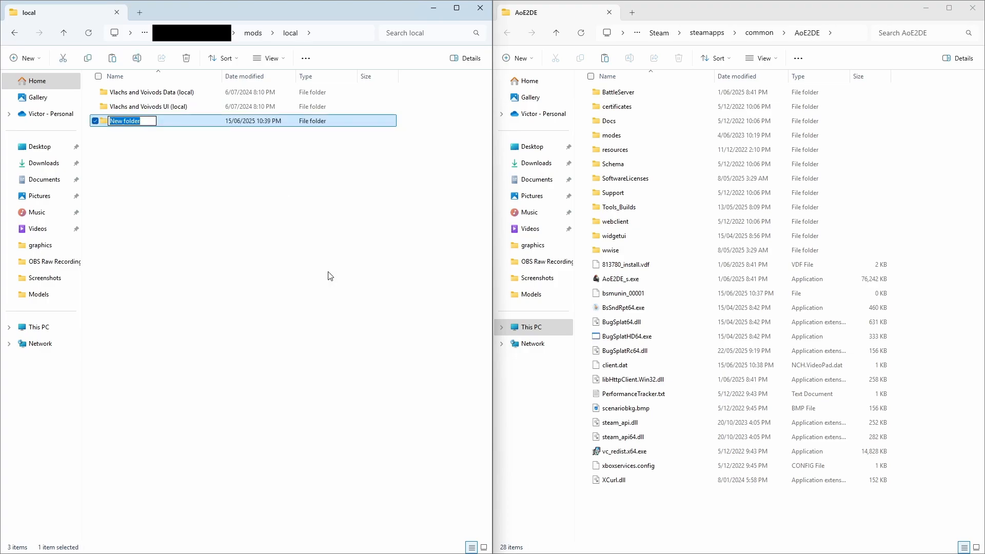
pyautogui.click(198, 192)
# - Look through the Scenario Editor units list for Age of Empires II on the Age of Empires wiki
pyautogui.moveTo(518, 553); pyautogui.dragTo(556, 1)
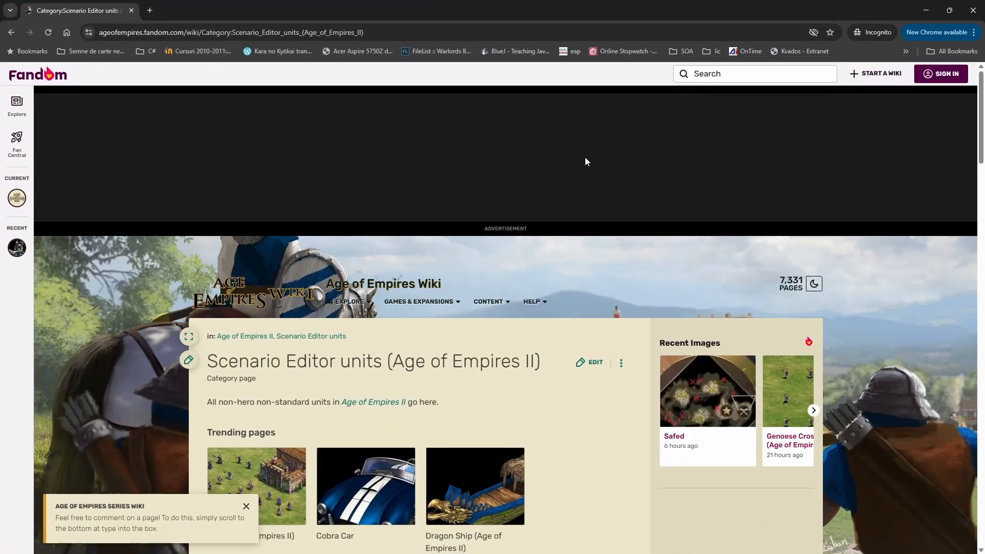
pyautogui.scroll(-3, 604, 164)
pyautogui.scroll(-10, 582, 180)
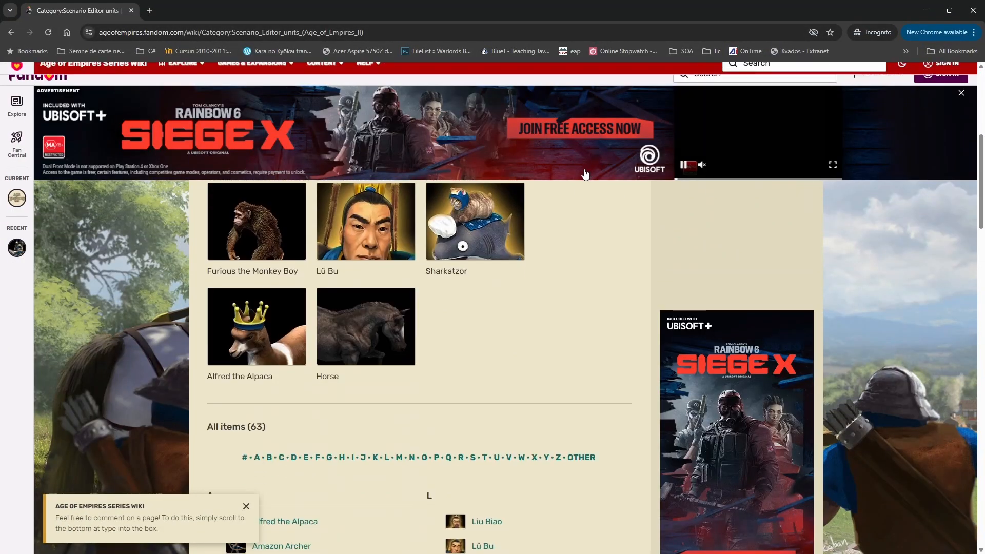
pyautogui.scroll(-1, 581, 190)
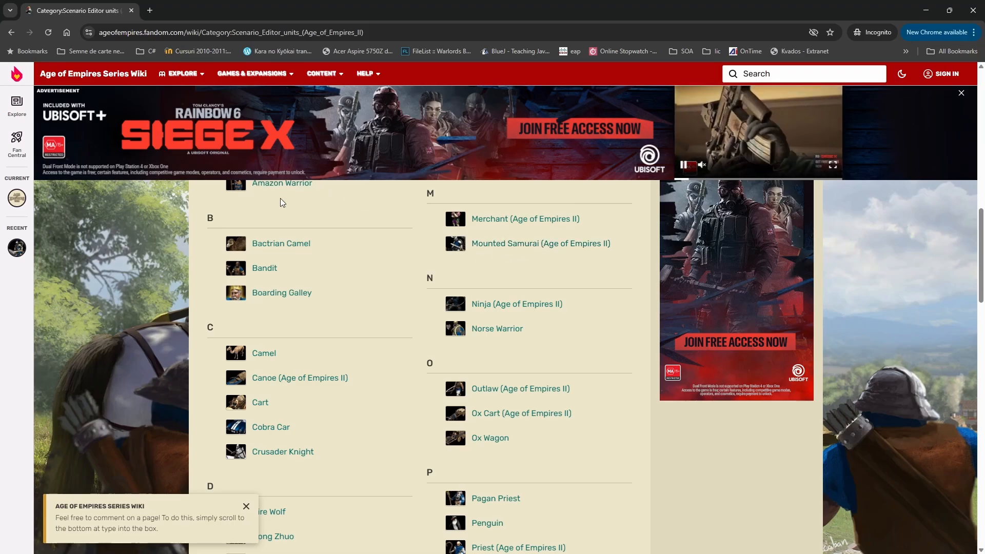
pyautogui.scroll(-3, 375, 322)
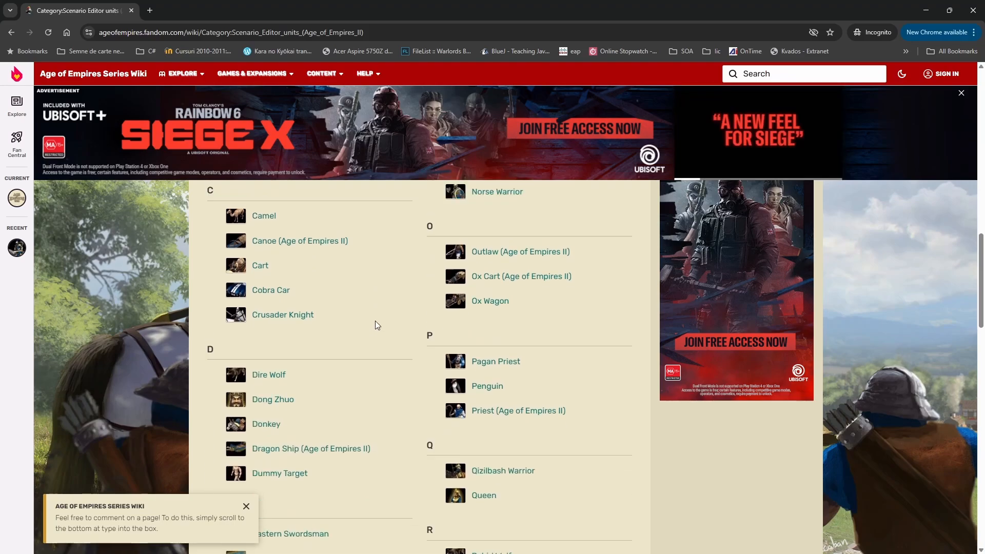
pyautogui.scroll(-3, 375, 322)
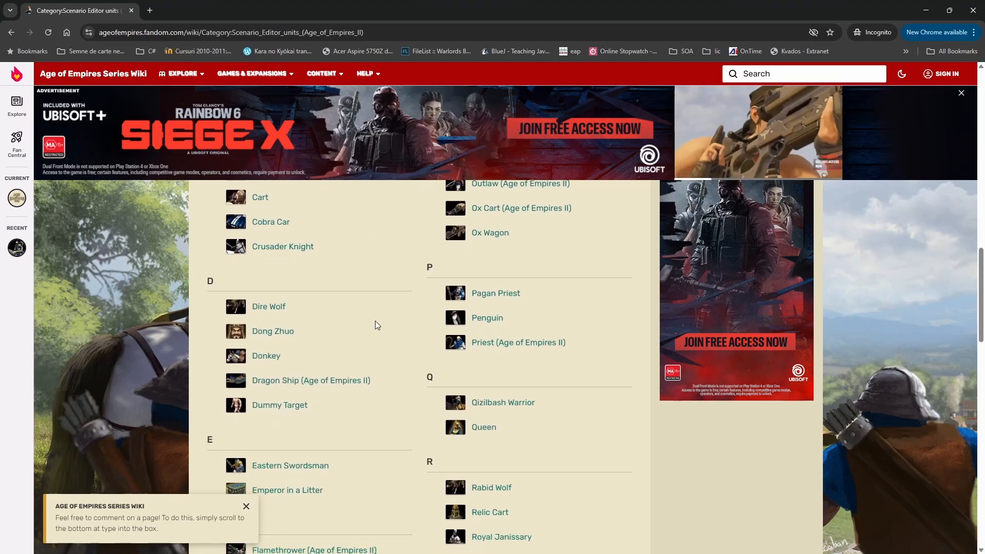
pyautogui.scroll(-3, 375, 324)
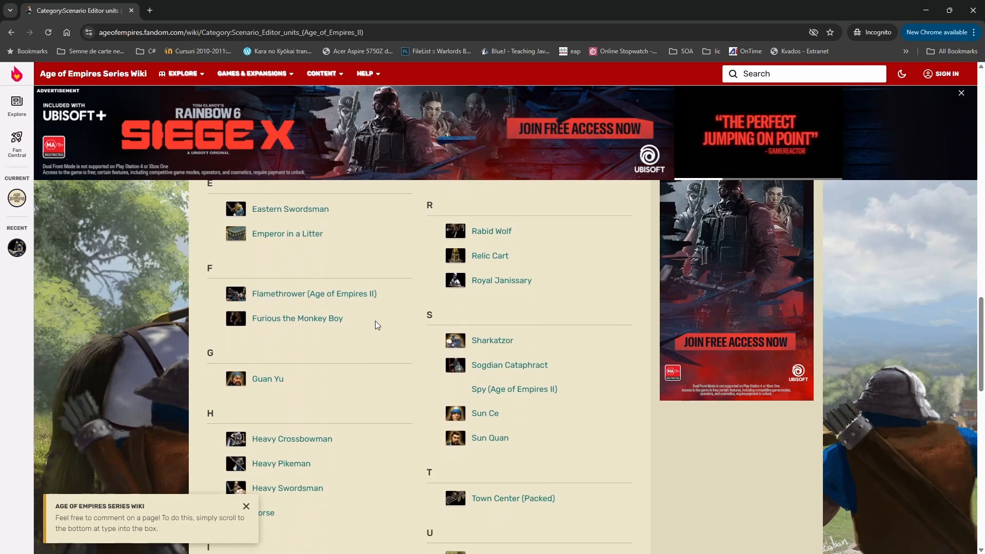
# - Open the Sogdian Cataphract page from the wiki's unit list and copy the unit name in its title
pyautogui.click(498, 365)
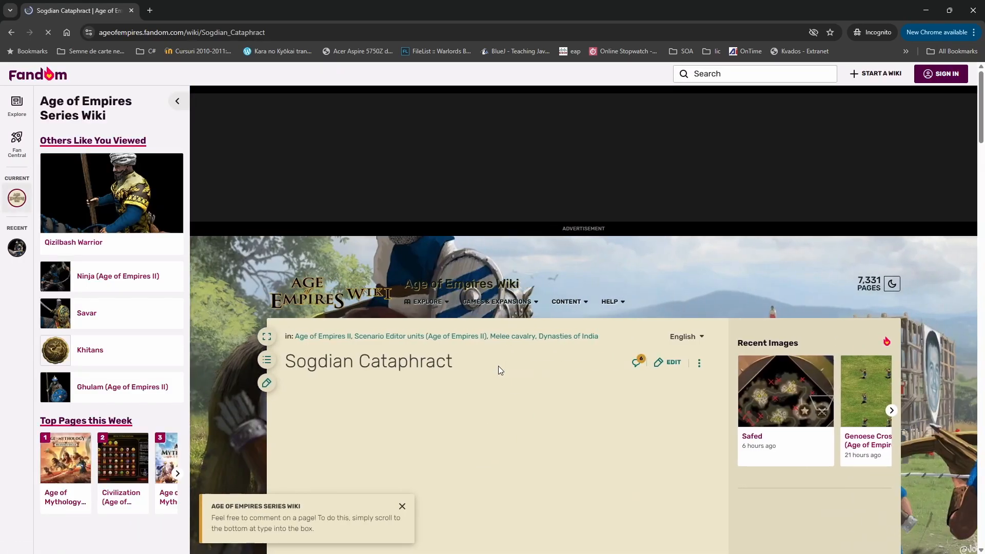
pyautogui.scroll(-1, 486, 346)
pyautogui.scroll(-4, 480, 321)
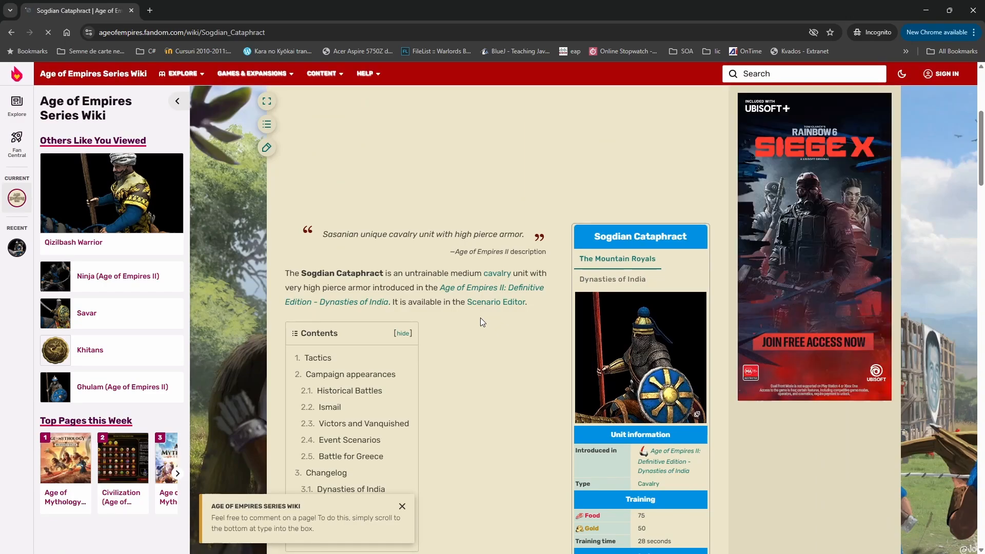
pyautogui.scroll(5, 480, 318)
pyautogui.tripleClick(302, 200)
pyautogui.hotkey('ctrl', 'c')
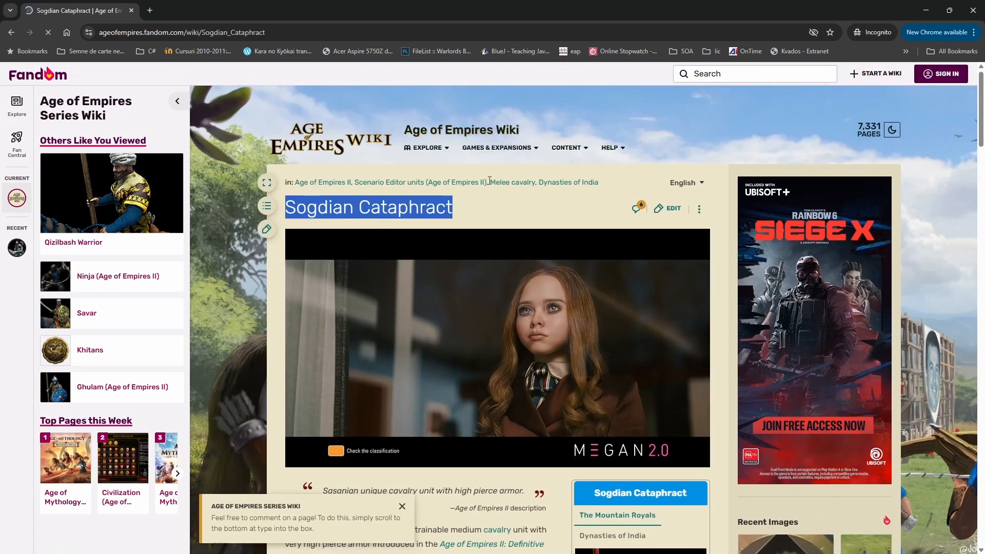
# - Back in the local mods folder, rename the new folder as SogdianCataphract using the copied unit name, and open it
pyautogui.click(929, 12)
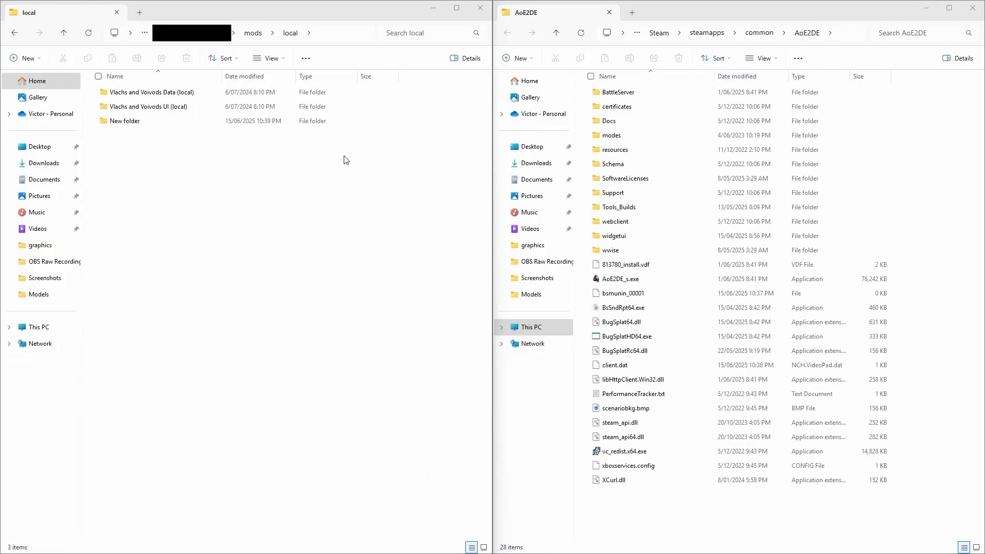
pyautogui.click(117, 123)
pyautogui.click(118, 122)
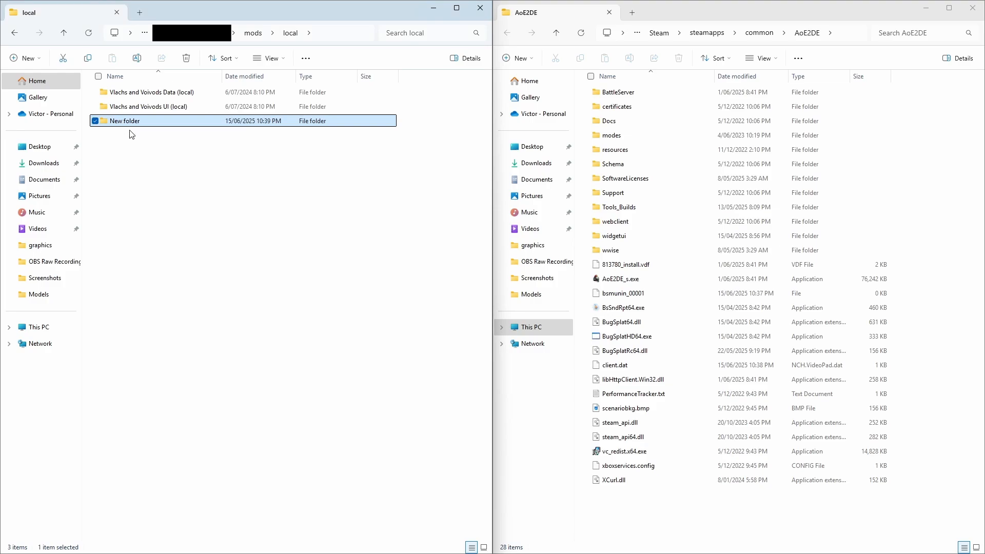
pyautogui.hotkey('ctrl', 'v')
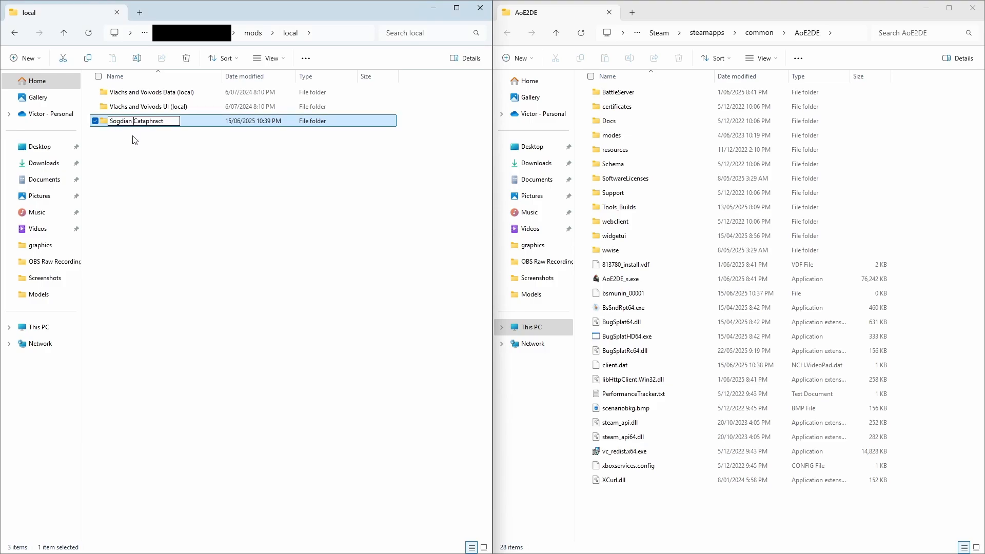
pyautogui.press('BackSpace')
pyautogui.press('Return')
pyautogui.press('Return')
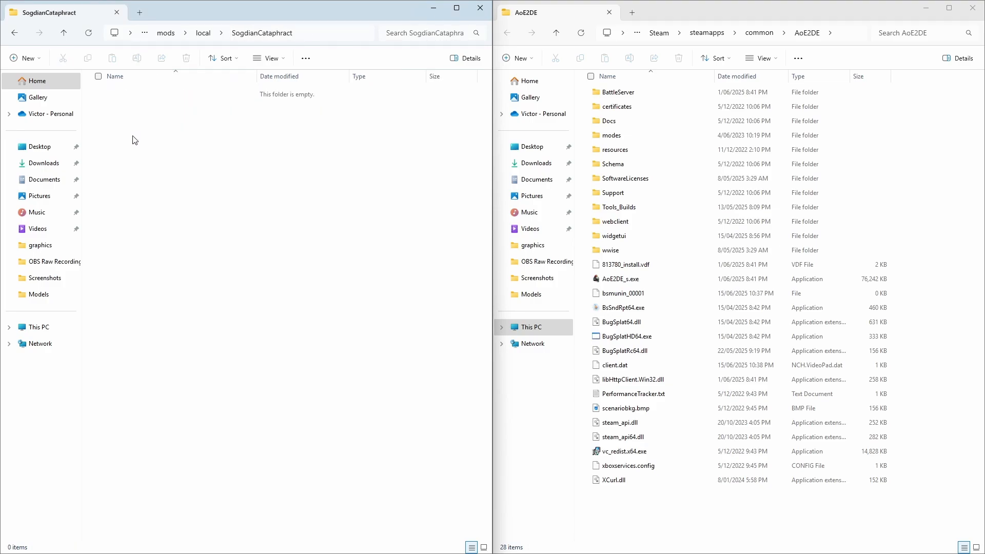
# - Create a folder named resources inside SogdianCataphract, matching the one in the AoE2DE game folder
pyautogui.click(621, 151)
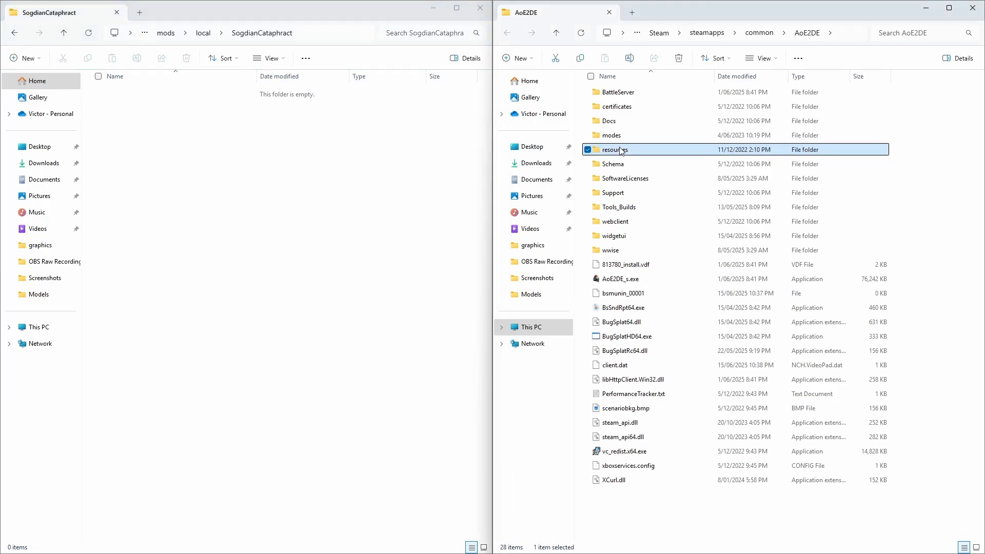
pyautogui.click(139, 154)
pyautogui.rightClick(139, 137)
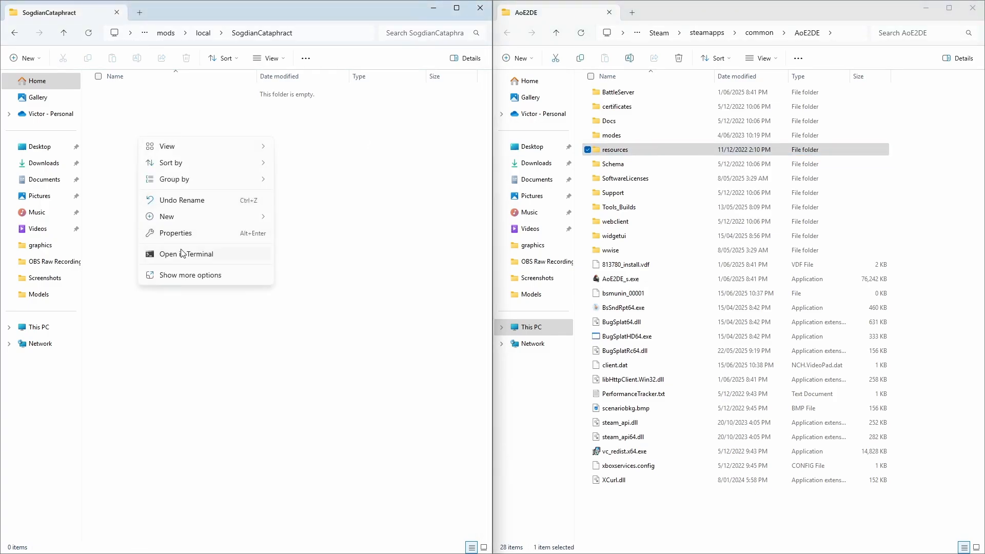
pyautogui.moveTo(182, 218)
pyautogui.click(333, 220)
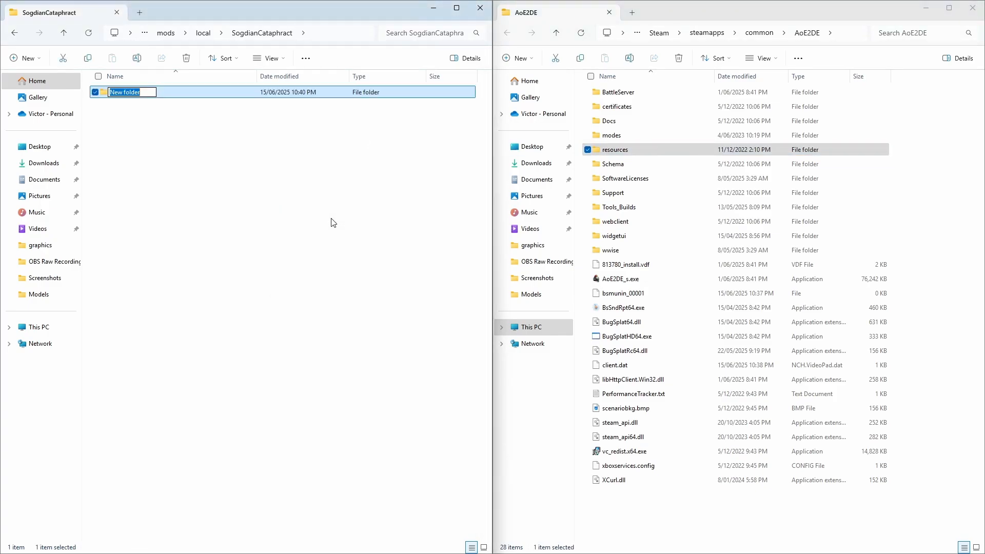
pyautogui.write('resources')
pyautogui.press('Return')
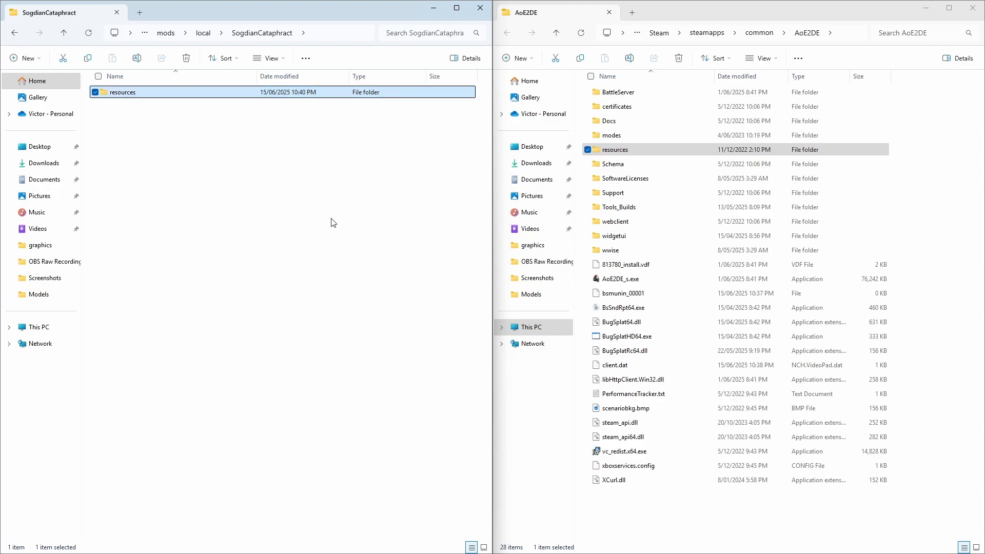
# - Open the resources folders of both the mod and the game, then create and open a _common folder in the mod's one
pyautogui.doubleClick(164, 88)
pyautogui.doubleClick(690, 150)
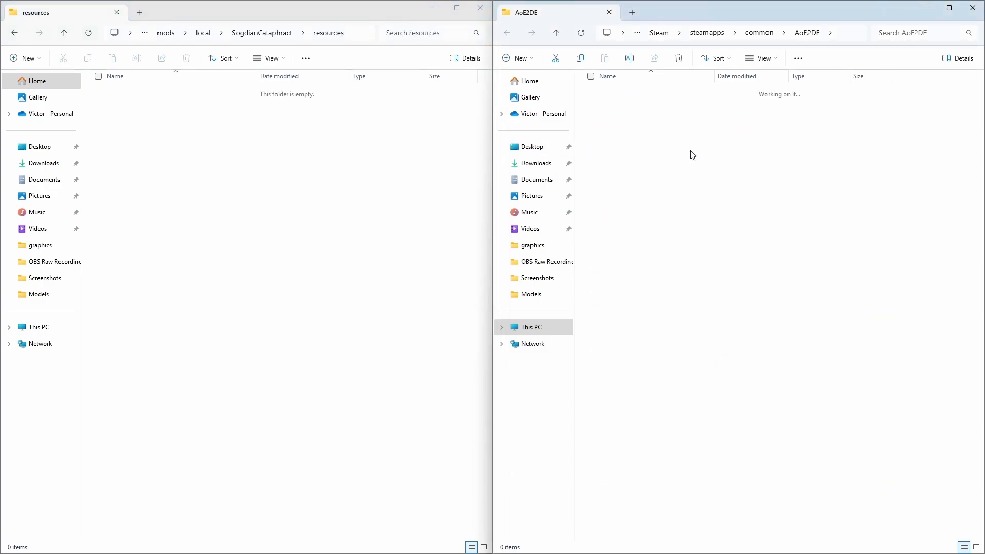
pyautogui.rightClick(196, 128)
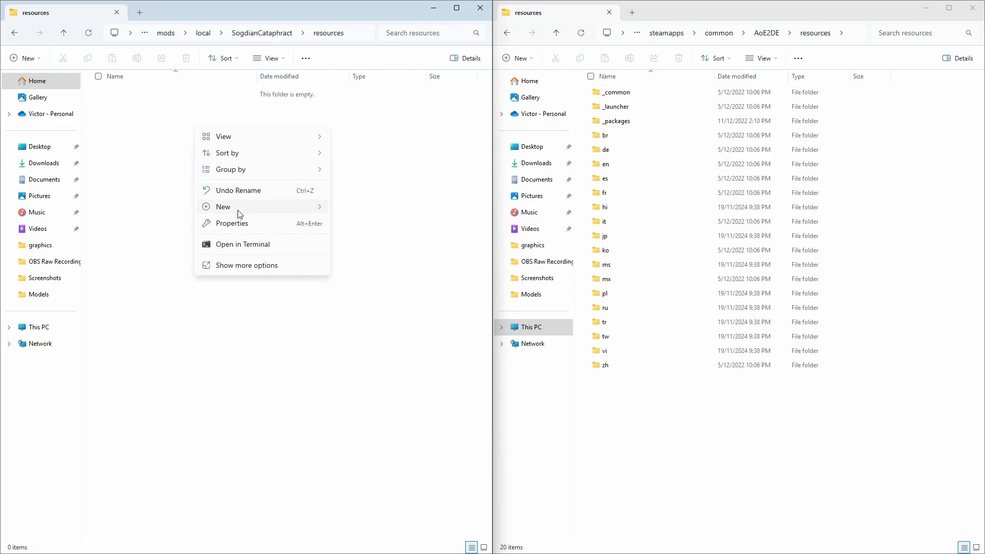
pyautogui.moveTo(240, 207)
pyautogui.click(371, 210)
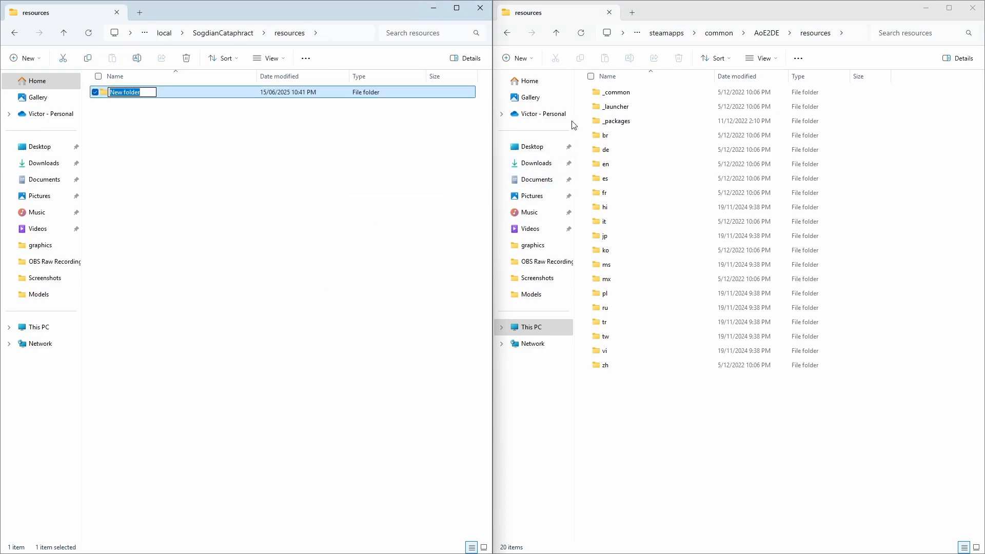
pyautogui.press('BackSpace')
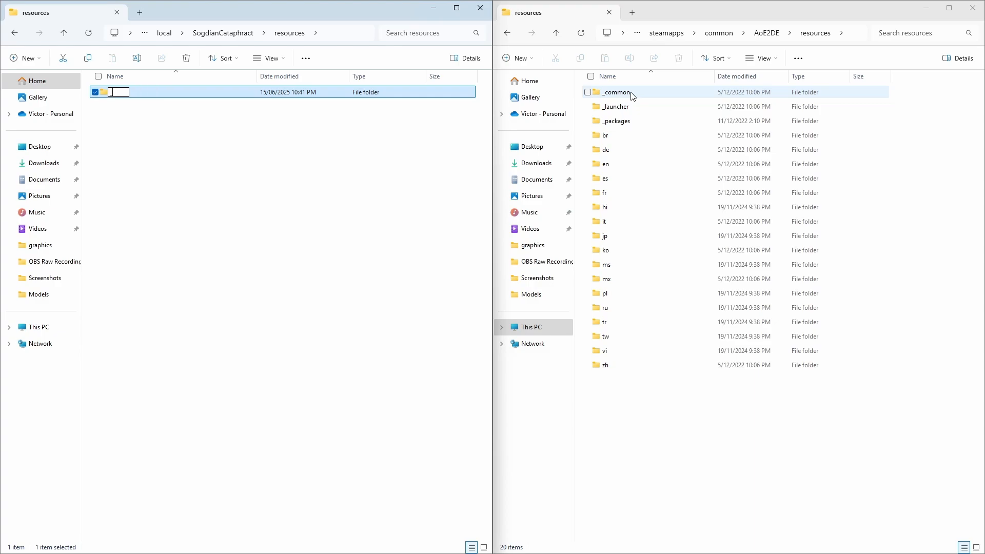
pyautogui.write('_co')
pyautogui.write('on')
pyautogui.press('Return')
pyautogui.press('Return')
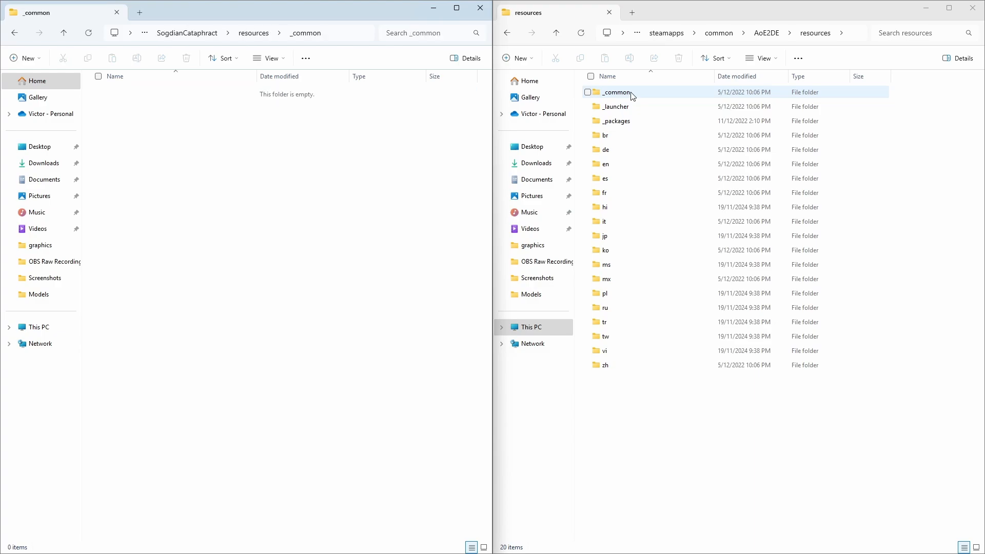
# - Open the game's _common folder, and create and open a folder named dat inside the mod's _common folder
pyautogui.doubleClick(750, 93)
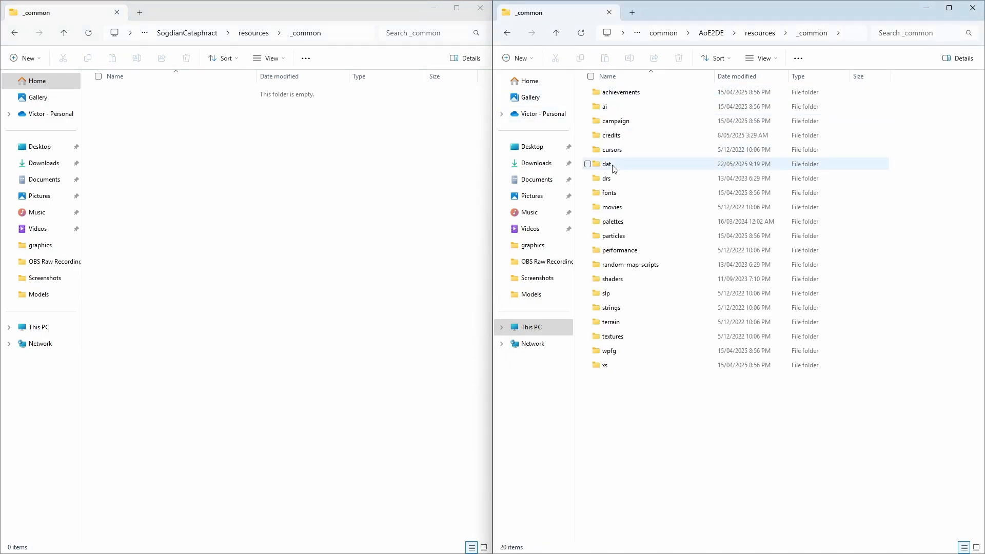
pyautogui.rightClick(162, 152)
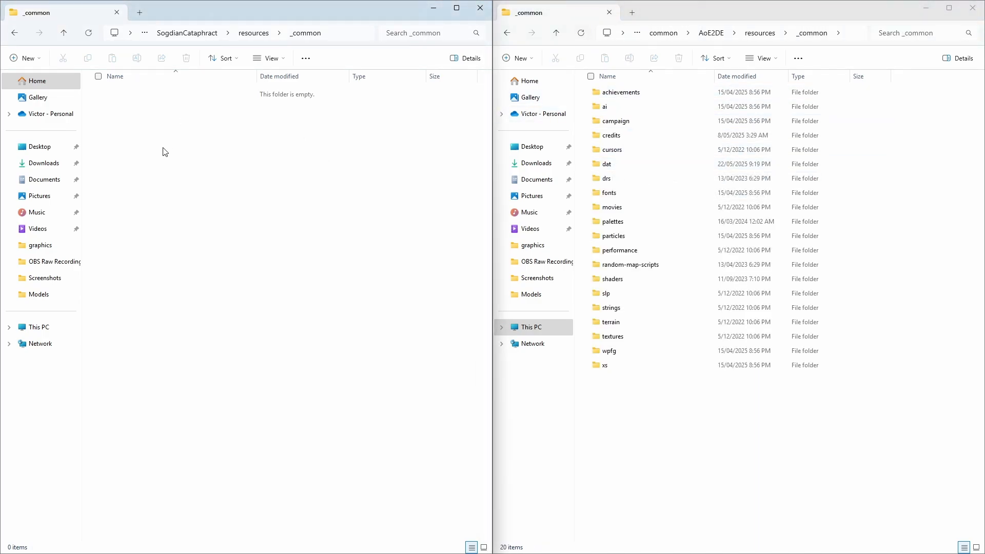
pyautogui.moveTo(242, 228)
pyautogui.click(327, 230)
pyautogui.write('da')
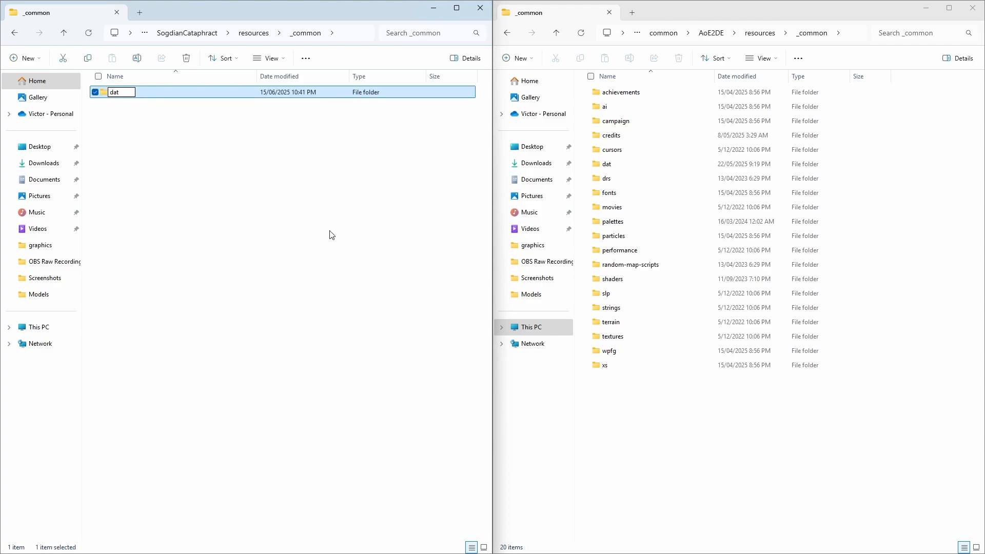
pyautogui.write('t')
pyautogui.press('Return')
pyautogui.press('Return')
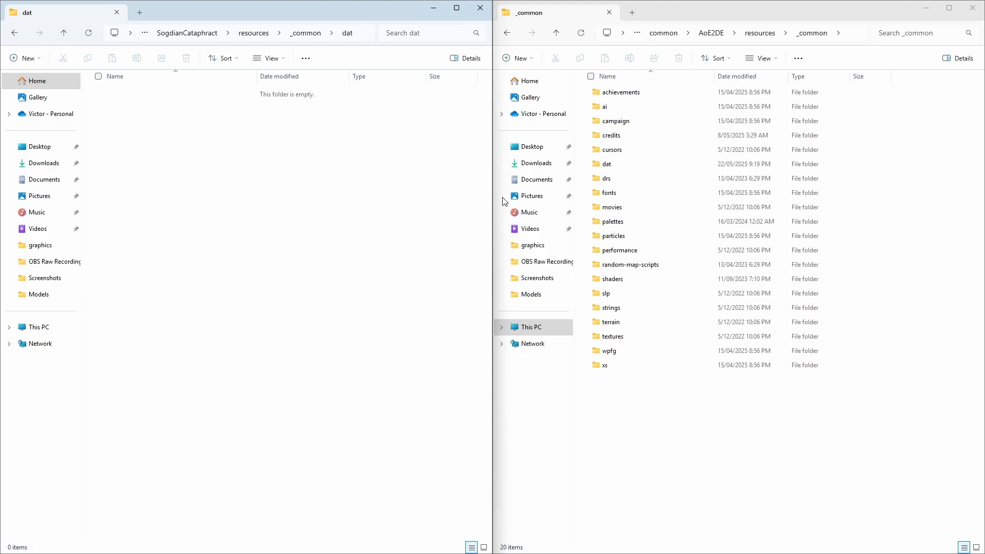
# - Copy empires2_x2_p1.dat from the game's dat folder into the mod's empty dat folder
pyautogui.doubleClick(606, 164)
pyautogui.click(635, 168)
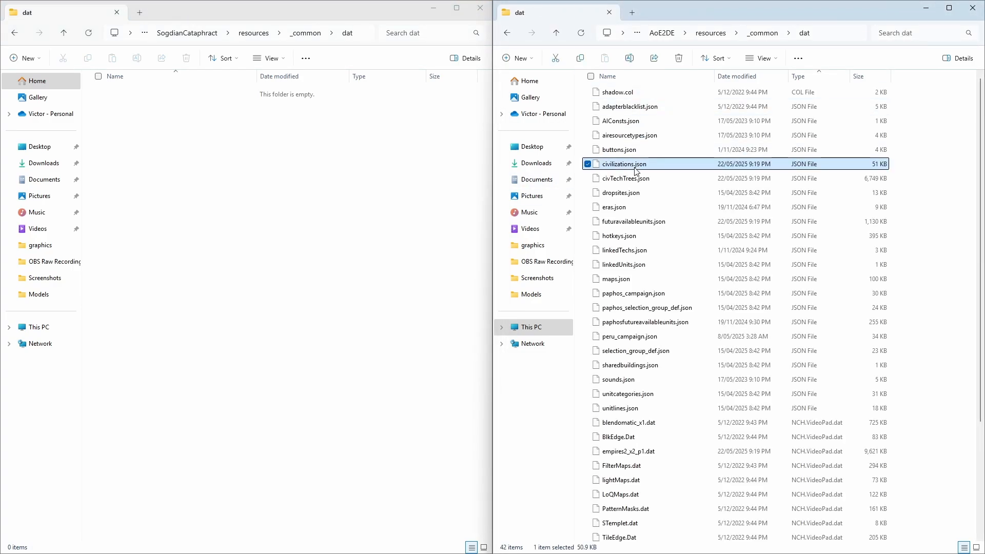
pyautogui.press('a')
pyautogui.press('a')
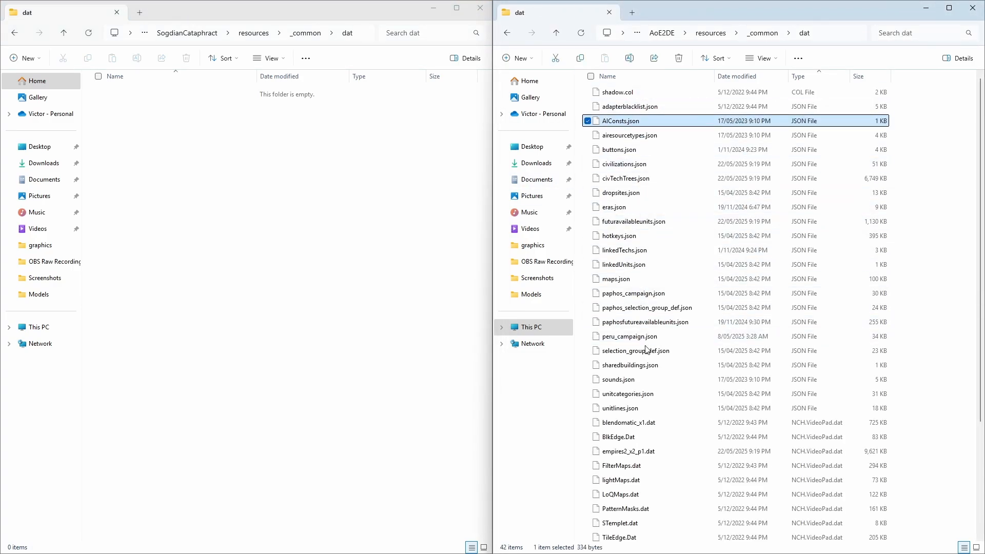
pyautogui.click(649, 453)
pyautogui.rightClick(651, 452)
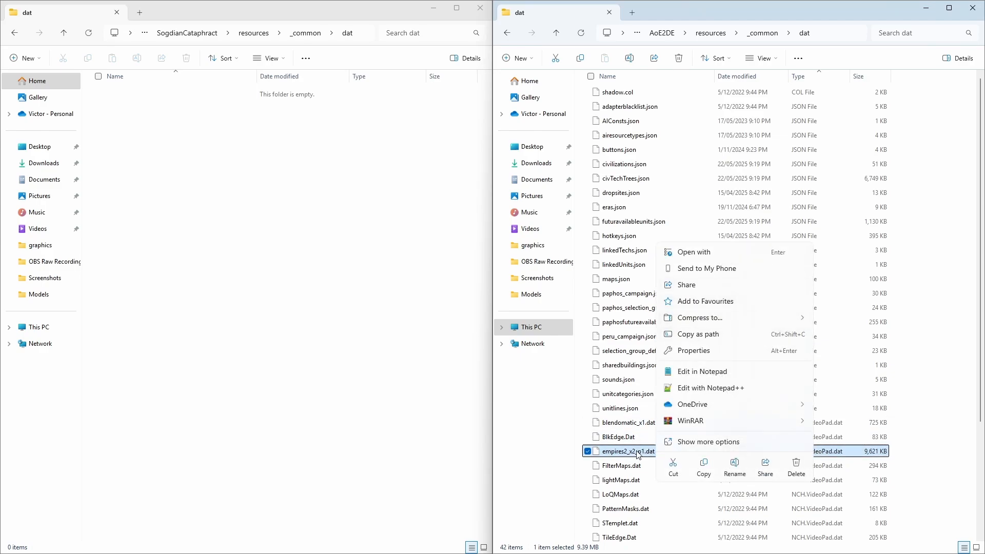
pyautogui.click(704, 465)
pyautogui.click(246, 219)
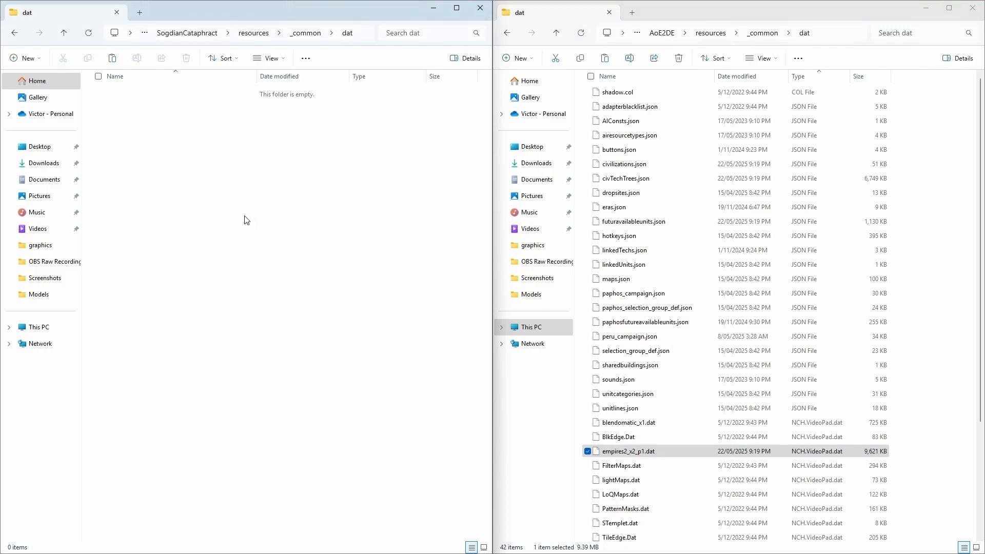
pyautogui.hotkey('ctrl', 'v')
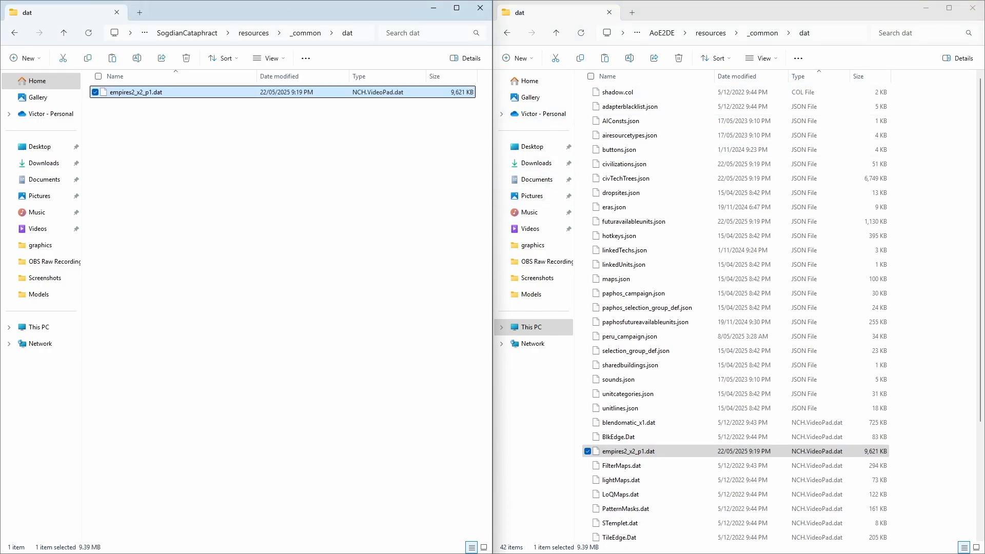
# - Return to the AoE2DE game folder, open its Tools_Builds folder and launch AdvancedGenieEditor3.exe
pyautogui.click(725, 34)
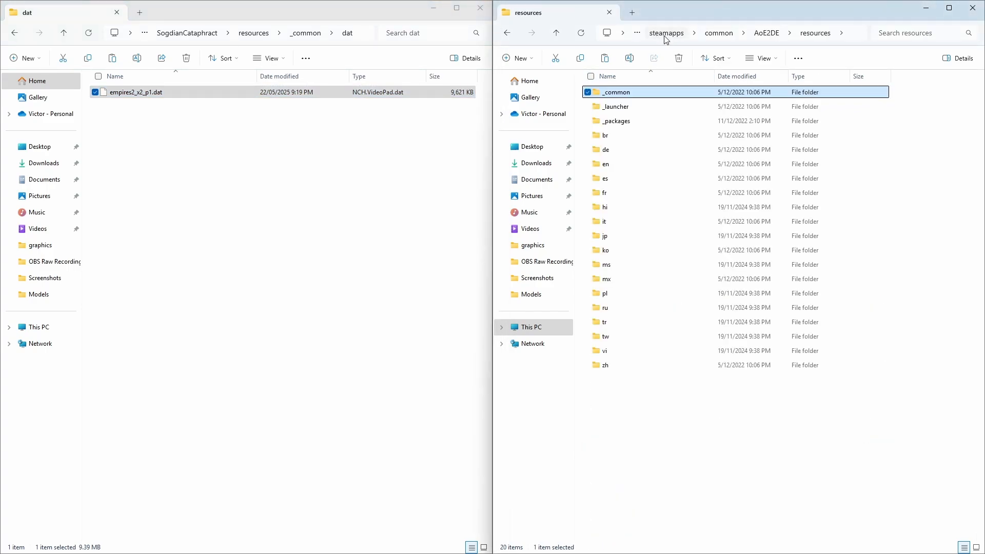
pyautogui.click(732, 35)
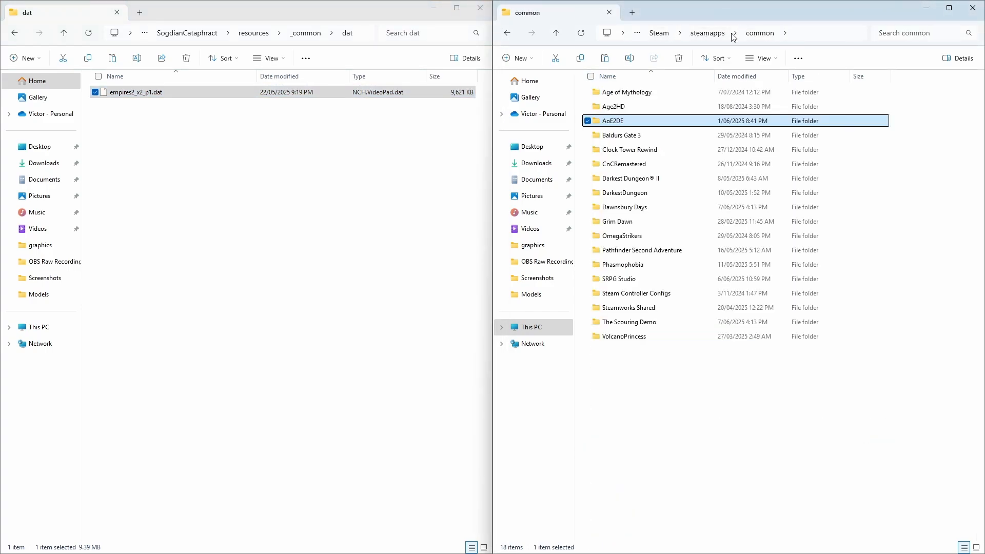
pyautogui.doubleClick(617, 123)
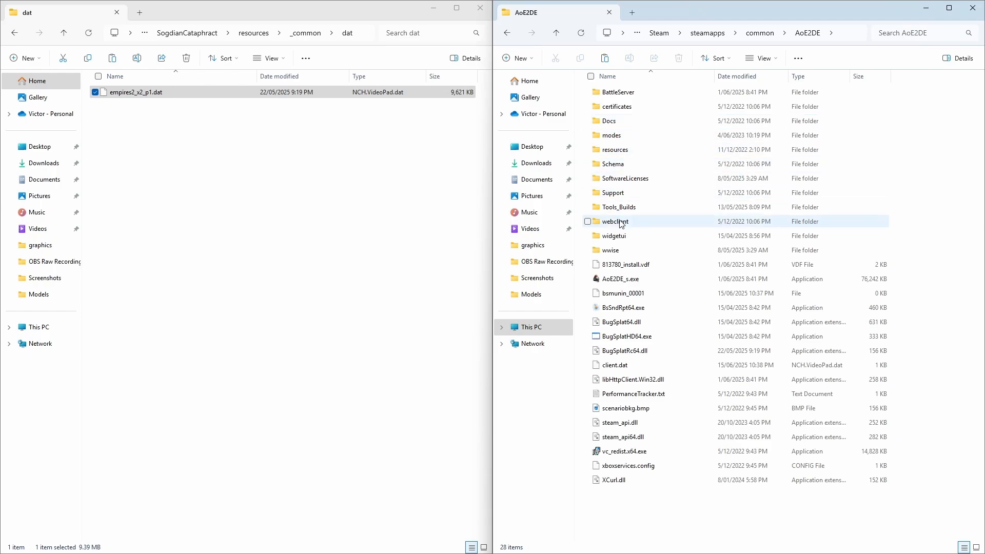
pyautogui.doubleClick(629, 213)
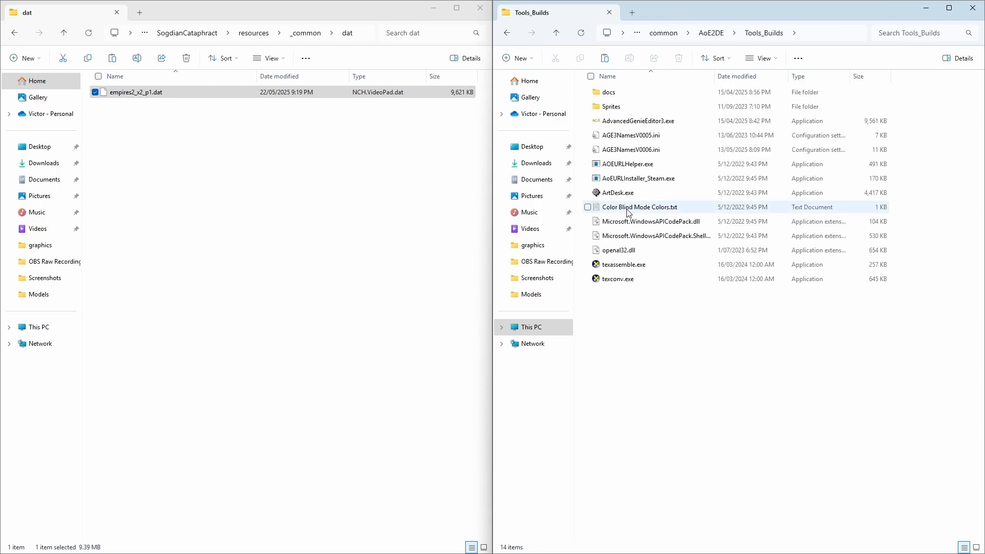
pyautogui.click(648, 123)
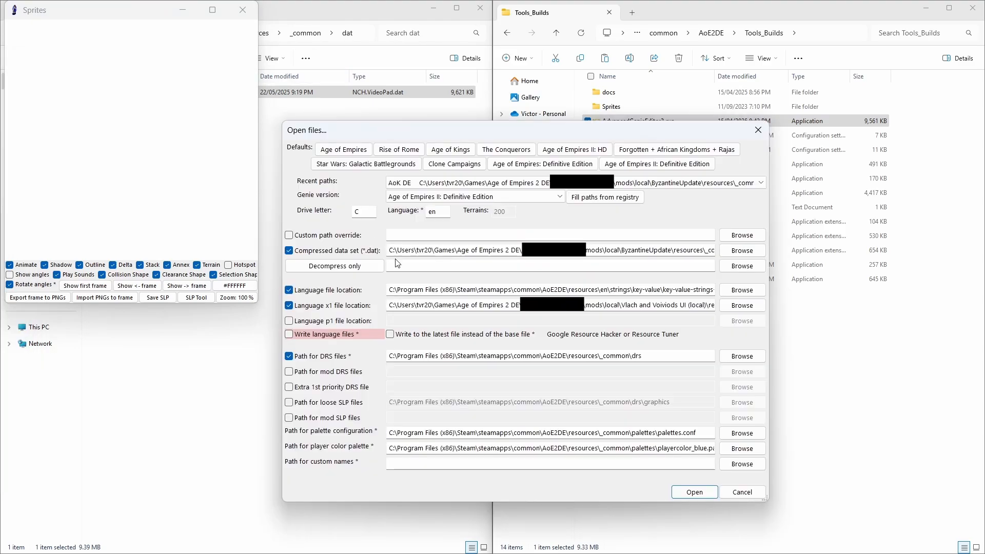
pyautogui.moveTo(614, 248); pyautogui.dragTo(694, 284)
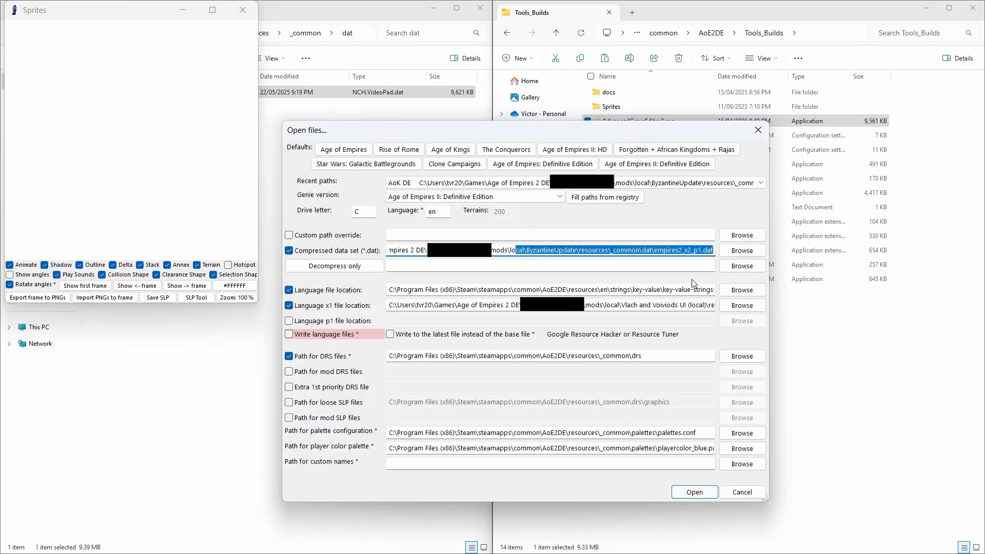
pyautogui.click(743, 251)
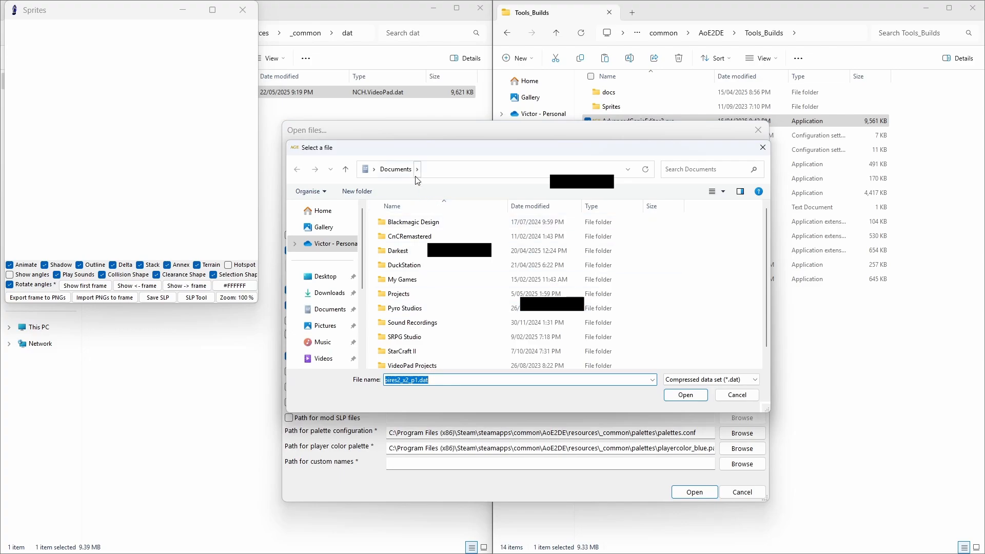
pyautogui.click(742, 396)
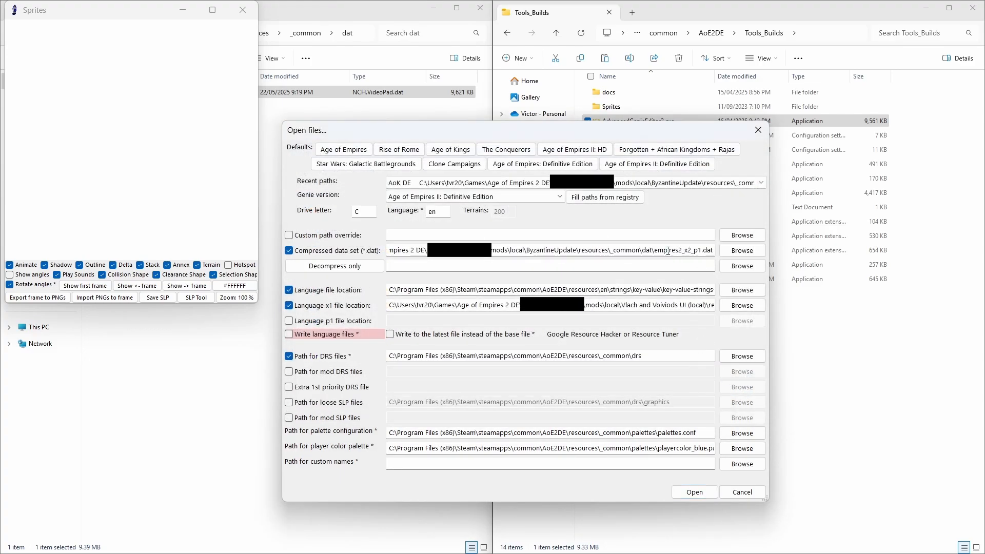
# - Go back up to the SogdianCataphract mod folder and check its full path
pyautogui.click(191, 398)
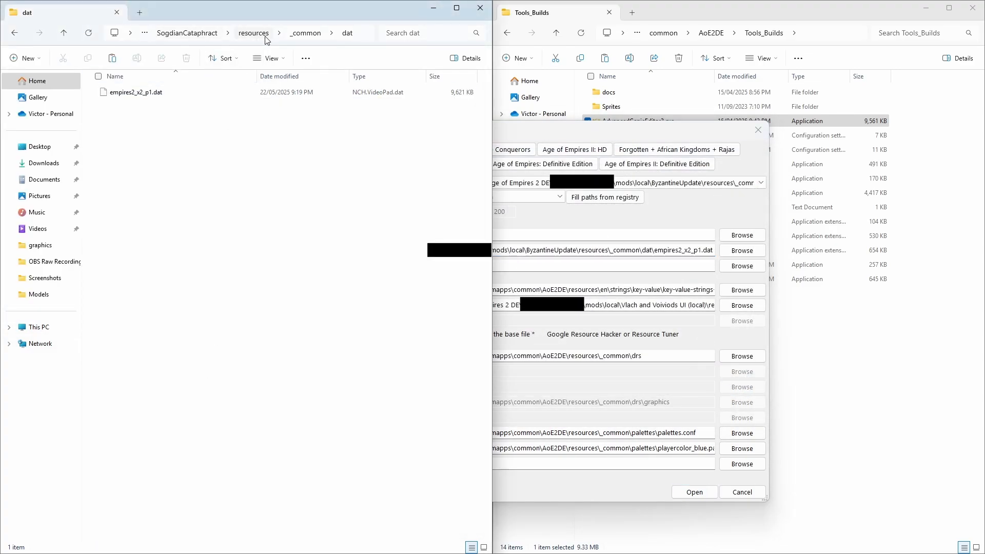
pyautogui.click(188, 33)
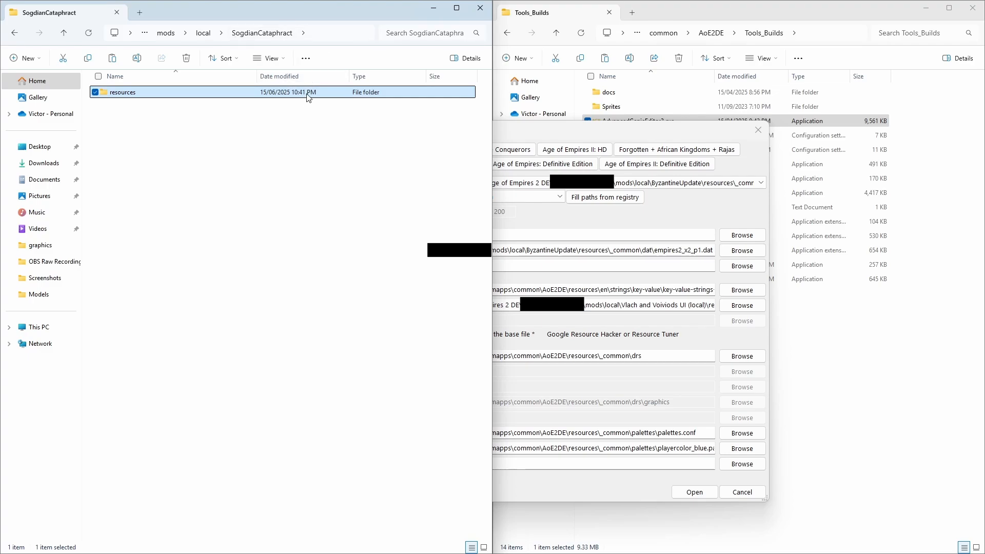
pyautogui.click(336, 32)
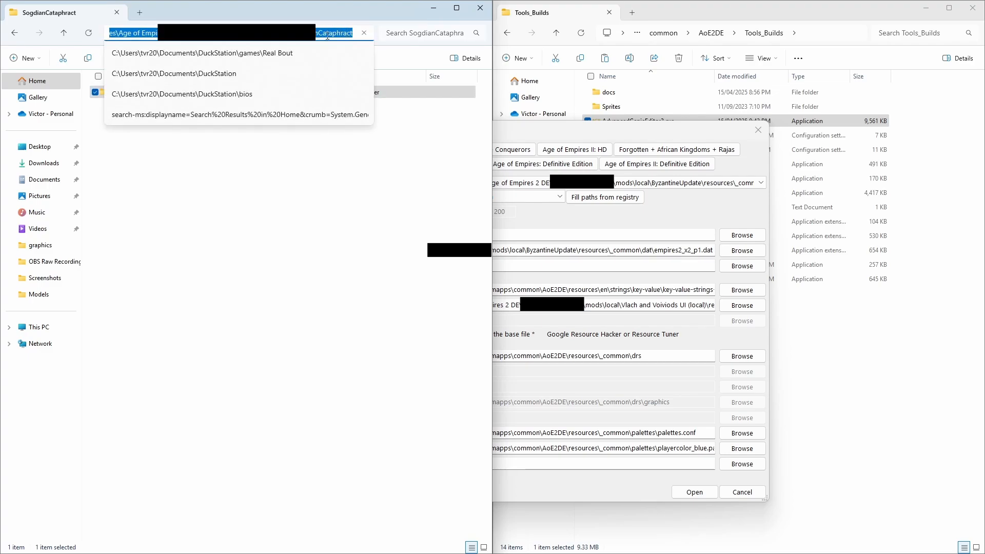
pyautogui.moveTo(247, 34); pyautogui.dragTo(358, 36)
pyautogui.click(483, 285)
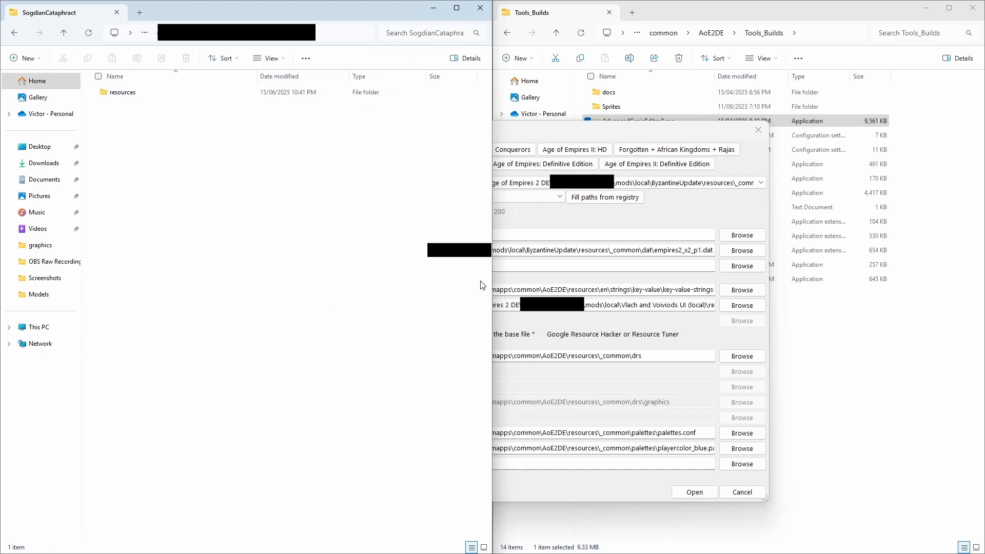
# - Replace ByzantineUpdate with SogdianCataphract in the compressed data set path, and open the files in the editor
pyautogui.click(599, 254)
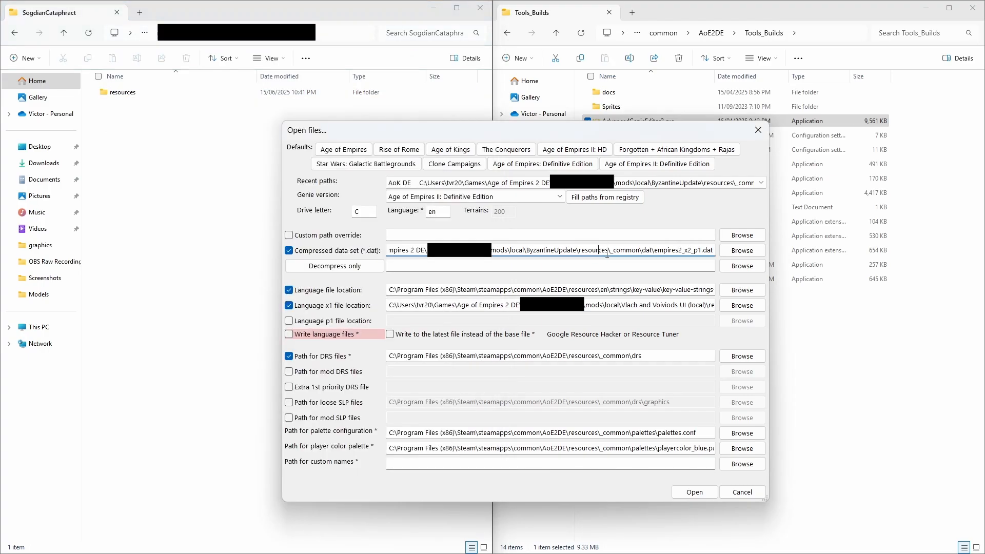
pyautogui.doubleClick(544, 250)
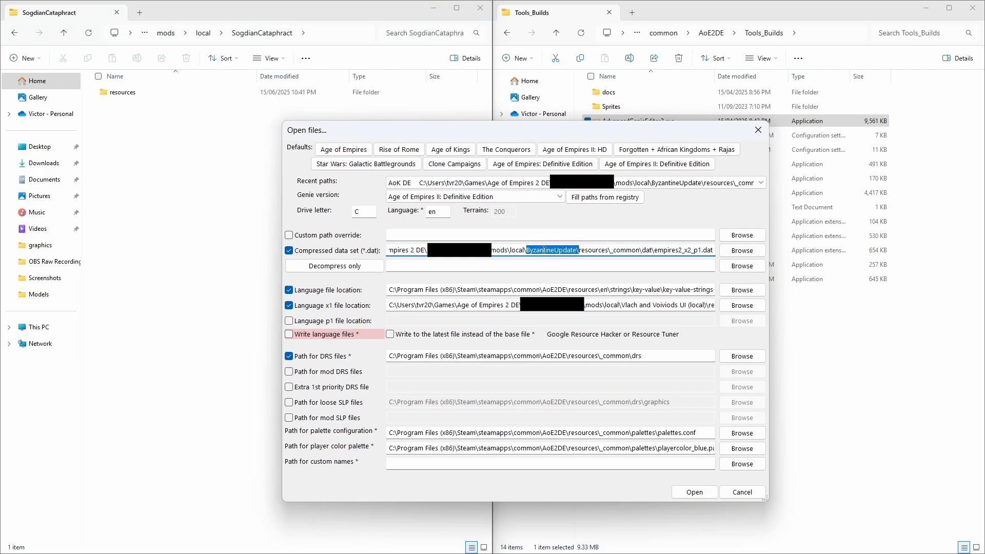
pyautogui.write('SogdianCataphract')
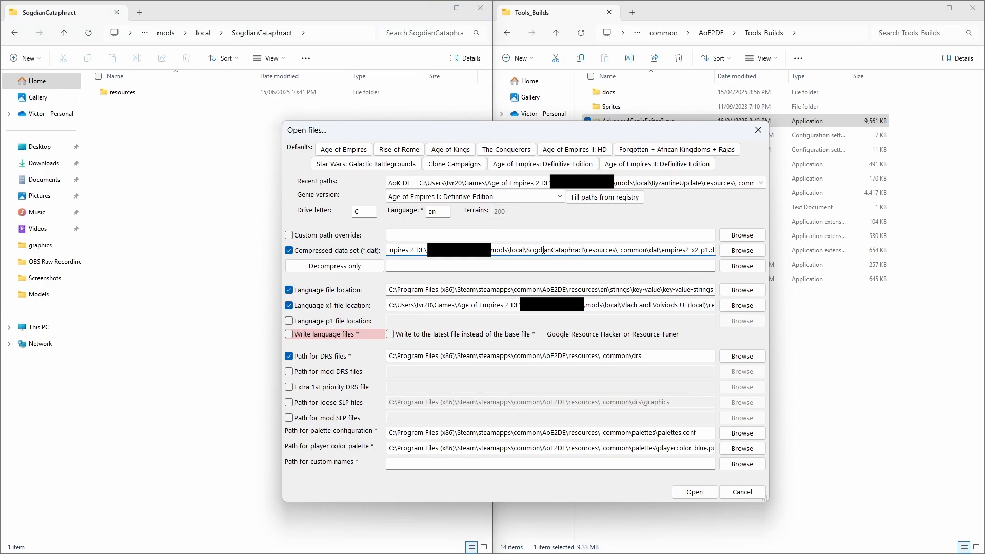
pyautogui.click(694, 494)
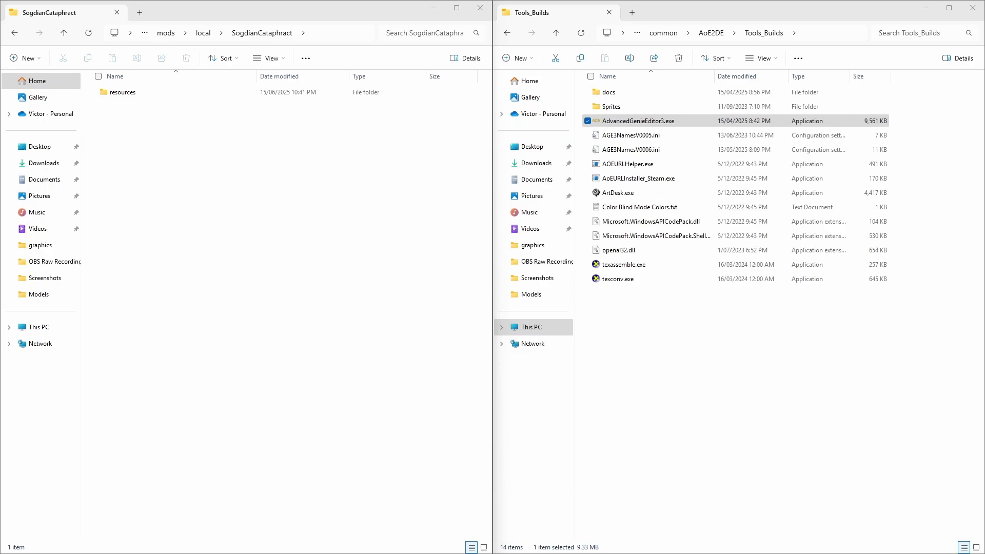
pyautogui.moveTo(0, 98); pyautogui.dragTo(449, 4)
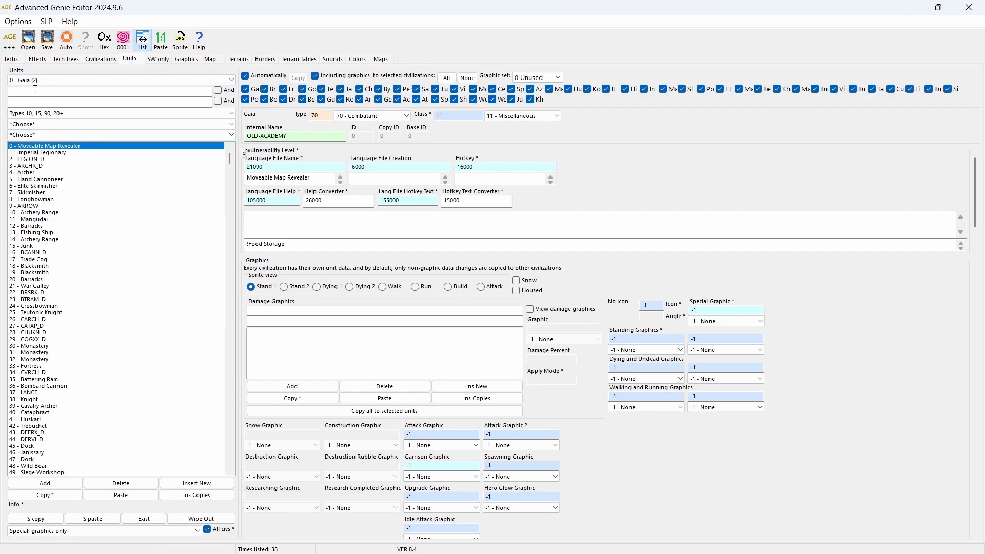
# - Look over the editor's technologies, effects and units lists
pyautogui.click(13, 60)
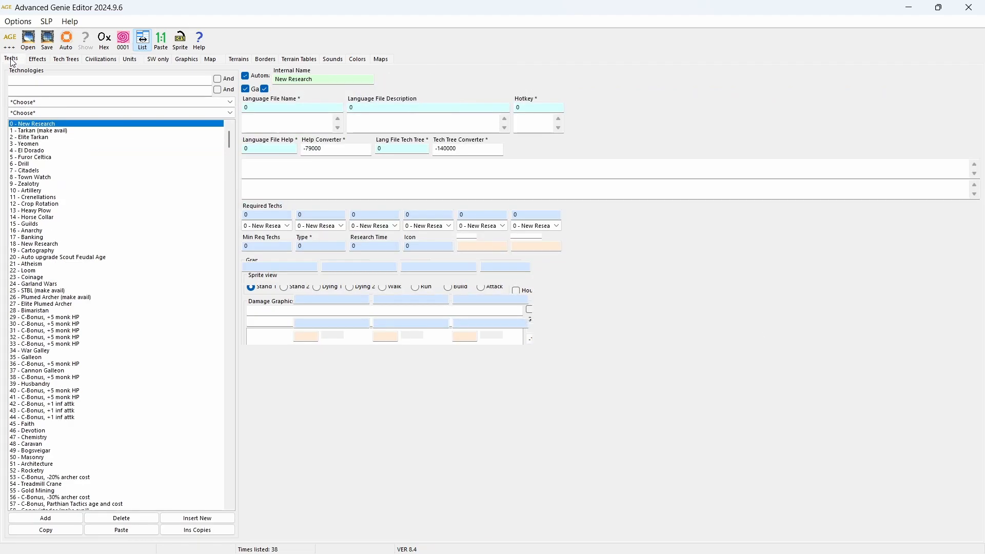
pyautogui.click(38, 60)
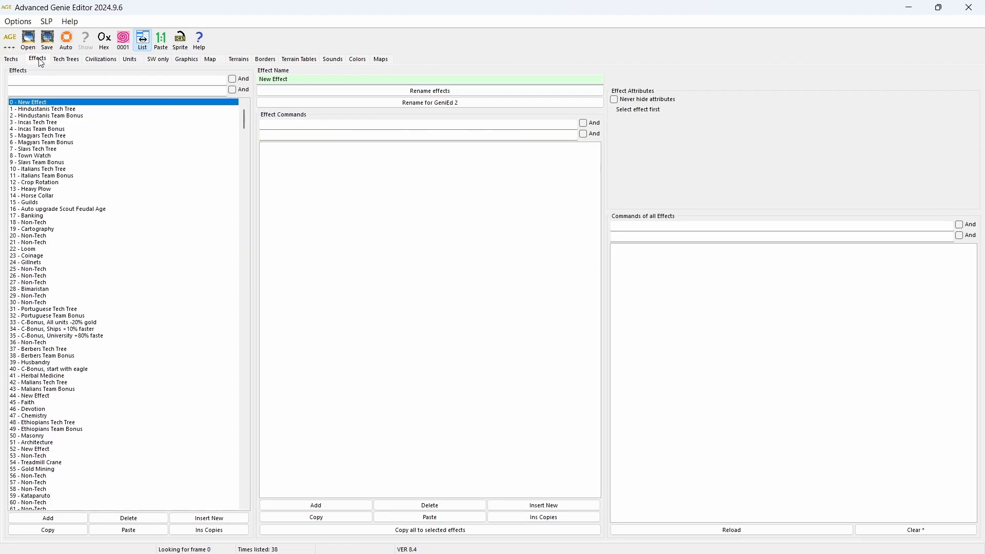
pyautogui.click(131, 59)
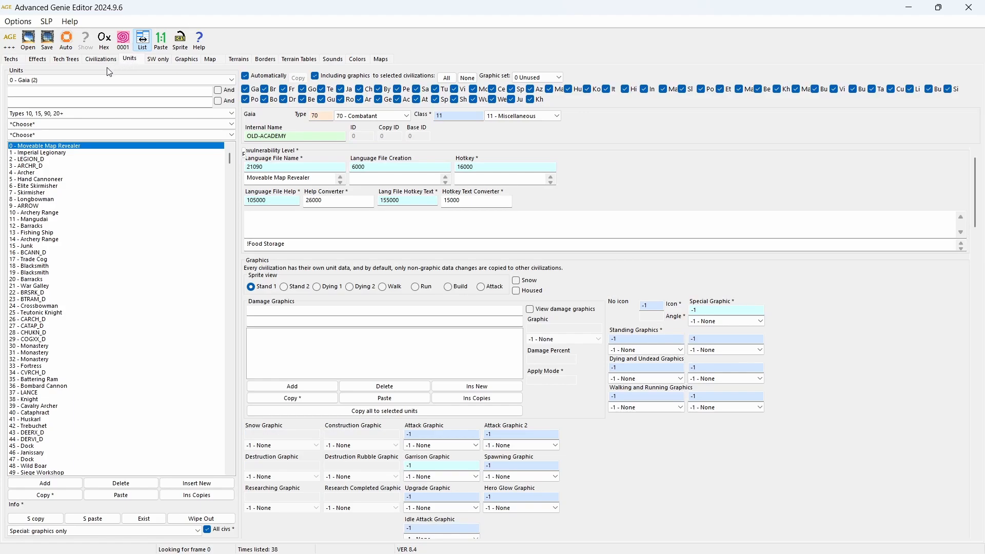
# - Search the technologies for "cataph" and view the Cataphract entries
pyautogui.click(11, 60)
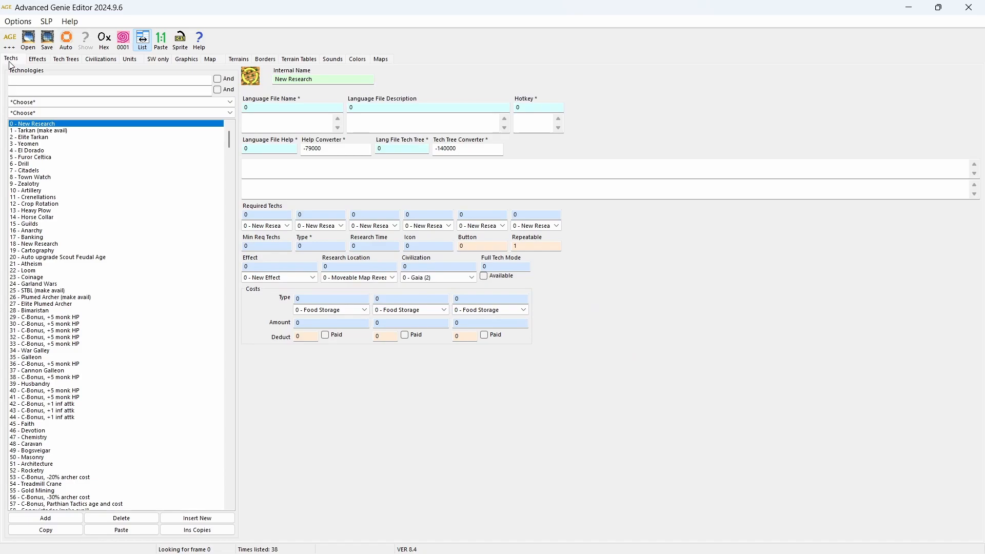
pyautogui.write('cataph')
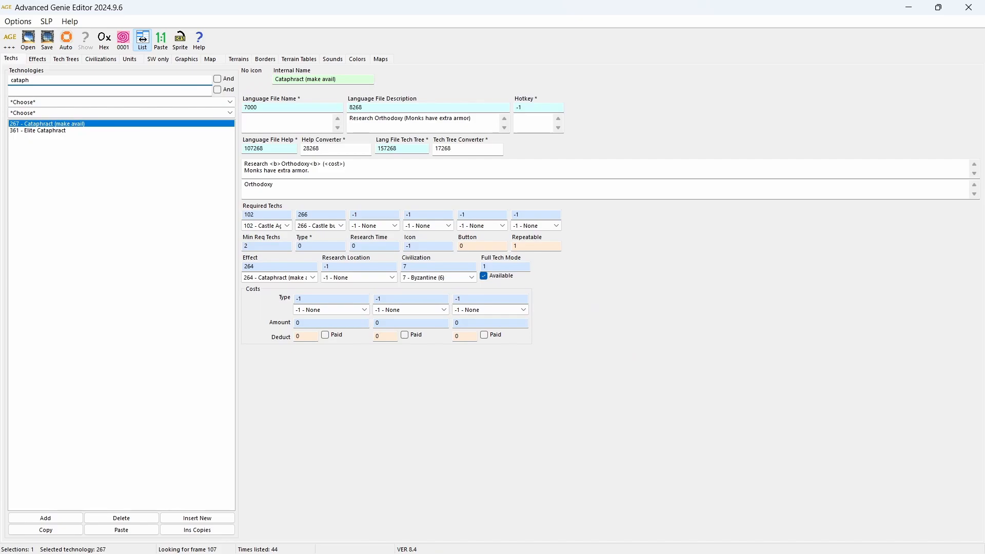
pyautogui.click(45, 128)
# - Filter the effects list by "cataphra"
pyautogui.click(38, 59)
pyautogui.write('cata')
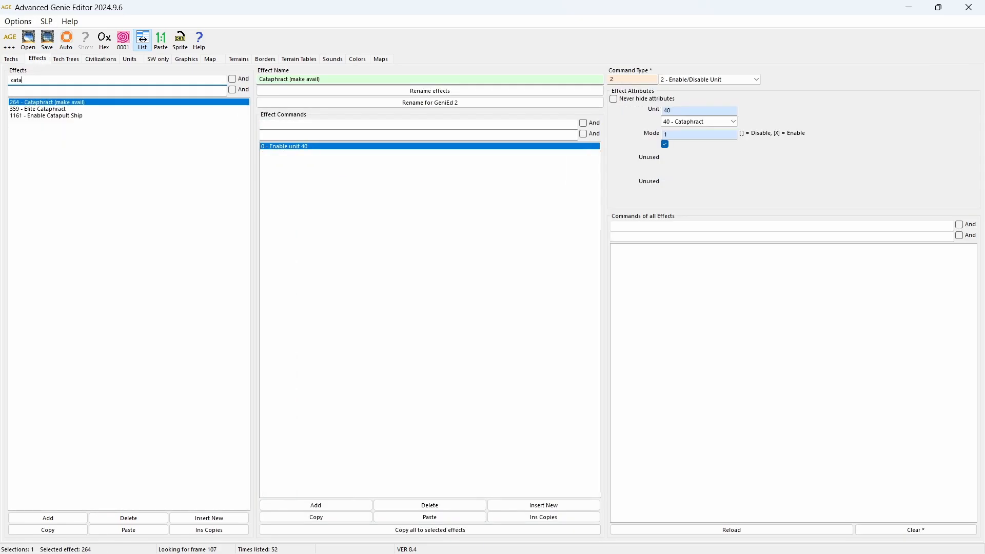
pyautogui.write('phra')
# - Search the units for "catap" and view unit 40 - Cataphract and unit 1299 - Sogdian Cataphract
pyautogui.click(130, 59)
pyautogui.click(39, 92)
pyautogui.write('catap')
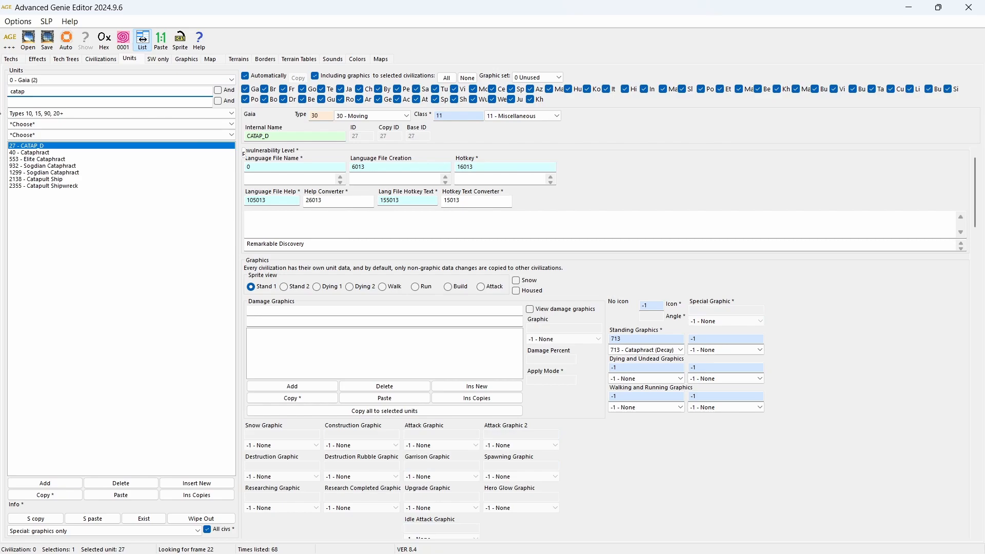
pyautogui.click(31, 154)
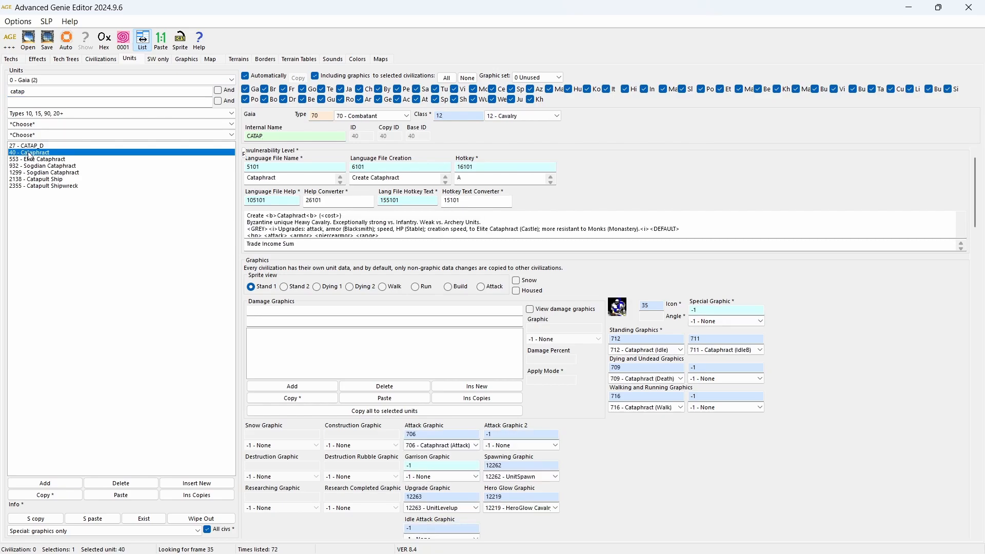
pyautogui.click(75, 175)
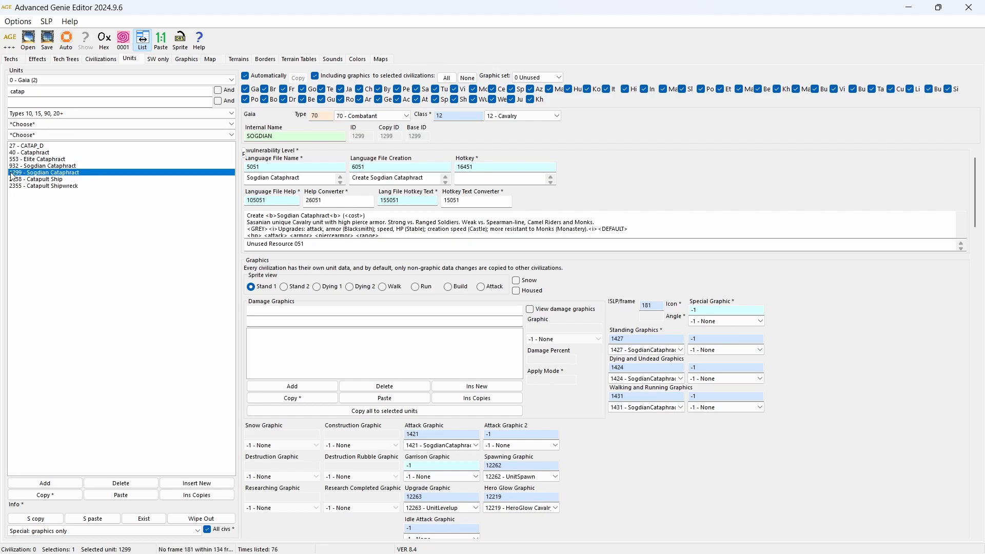
# - Compare Sogdian Cataphract units 932 and 1299, and examine the graphics, armors, projectiles and attributes of unit 1299
pyautogui.click(68, 166)
pyautogui.click(111, 173)
pyautogui.click(104, 167)
pyautogui.click(102, 174)
pyautogui.scroll(-1, 433, 244)
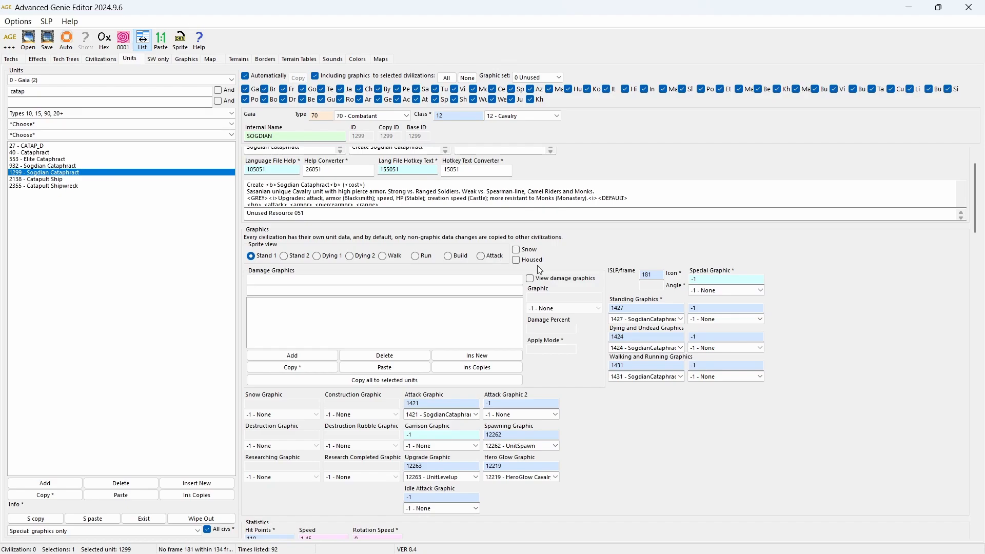
pyautogui.scroll(-4, 540, 271)
pyautogui.scroll(-10, 540, 270)
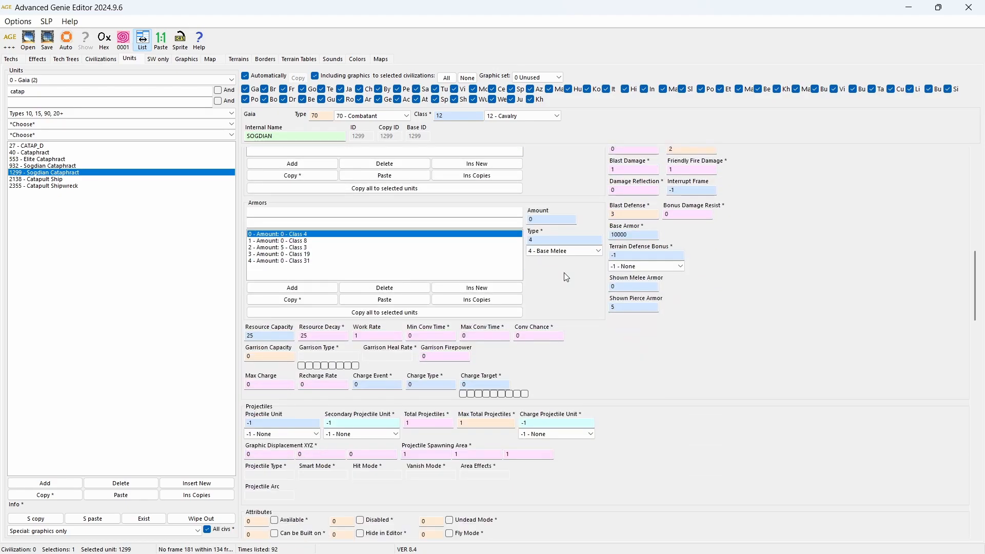
pyautogui.scroll(-7, 564, 275)
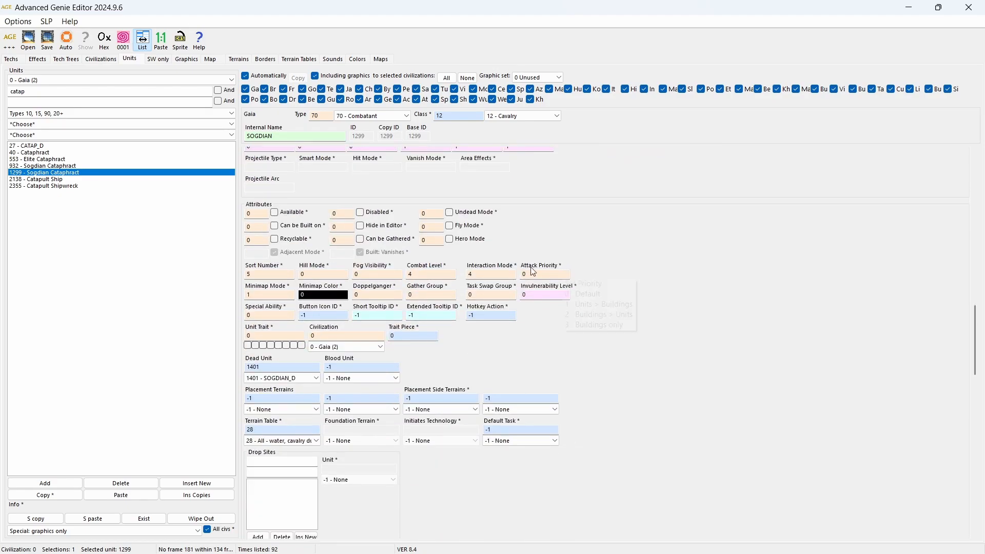
# - Compare the attributes, sounds and tasks of Sogdian Cataphract units 932 and 1299
pyautogui.click(60, 165)
pyautogui.click(71, 173)
pyautogui.click(67, 165)
pyautogui.click(70, 174)
pyautogui.scroll(-15, 392, 257)
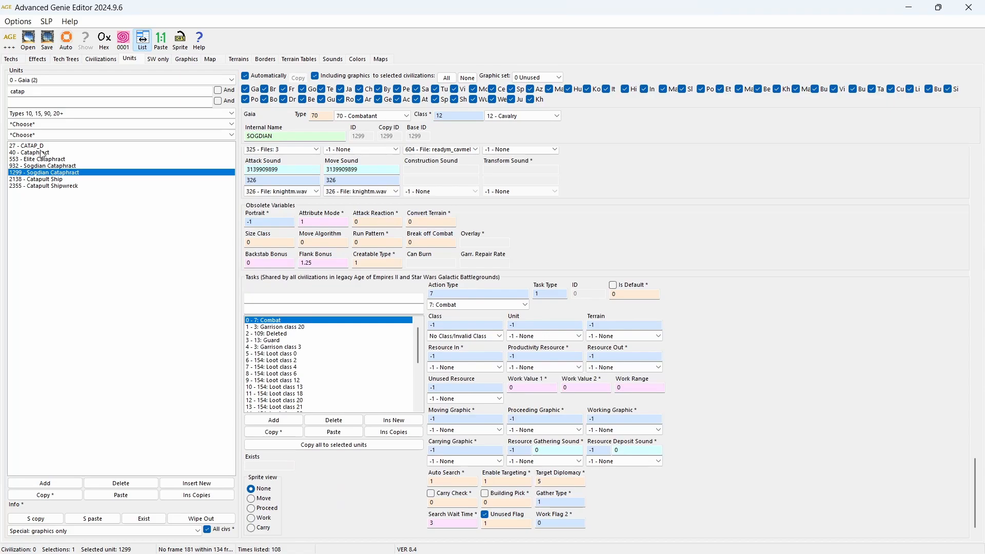
pyautogui.click(62, 167)
pyautogui.click(63, 174)
pyautogui.press('Up')
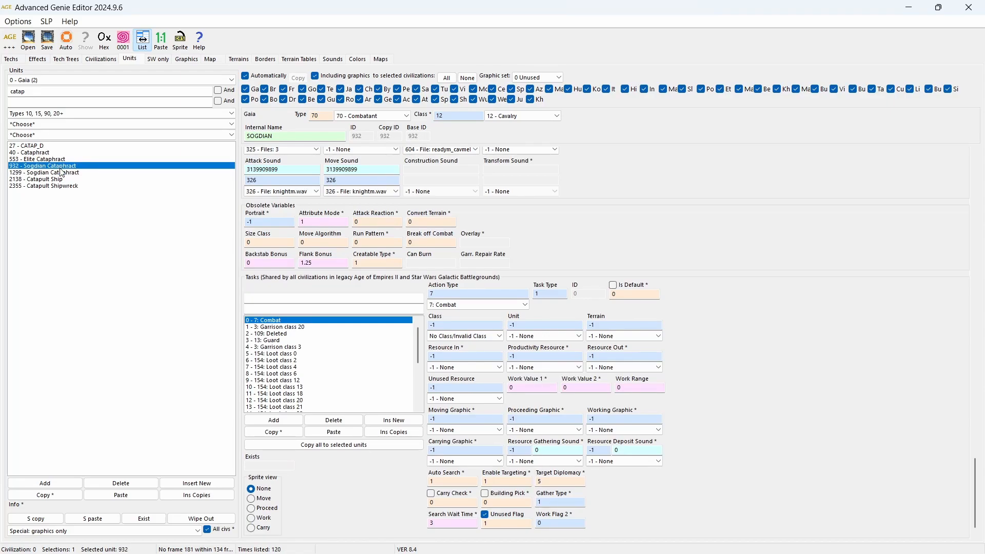
pyautogui.press('Down')
pyautogui.press('Up')
# - Check the costs, attributes, projectiles and armors of units 932 and 1299 for differences
pyautogui.scroll(15, 528, 273)
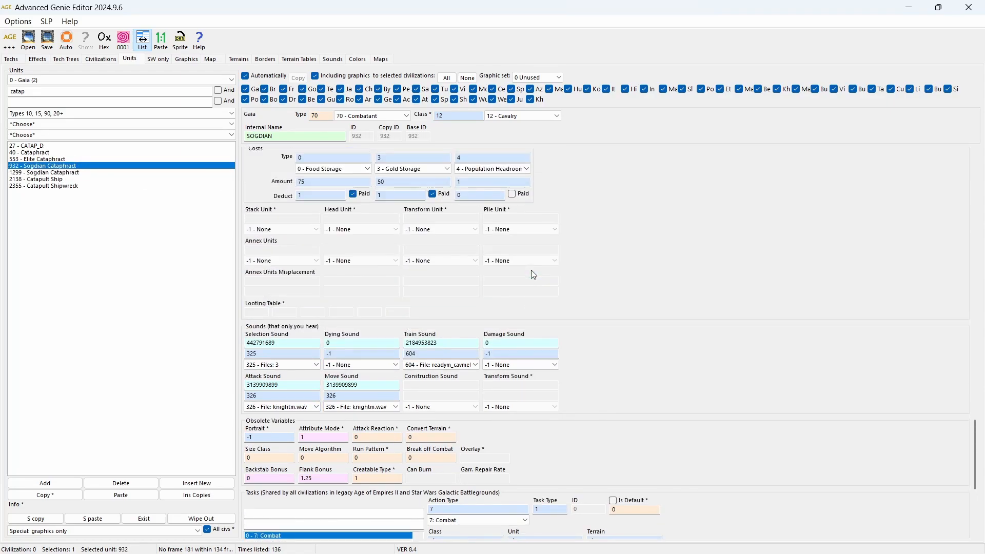
pyautogui.scroll(10, 531, 277)
pyautogui.press('Down')
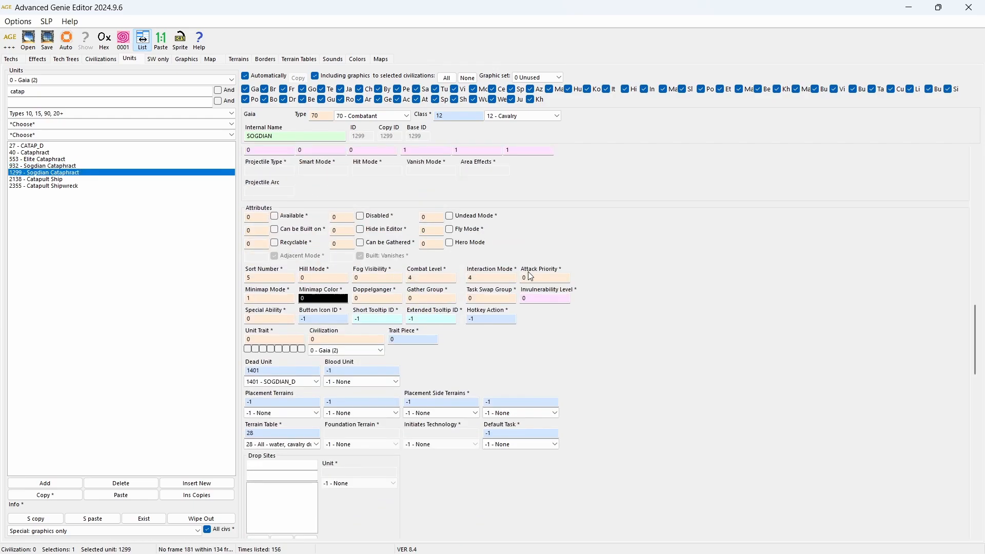
pyautogui.press('Up')
pyautogui.press('Down')
pyautogui.scroll(5, 276, 240)
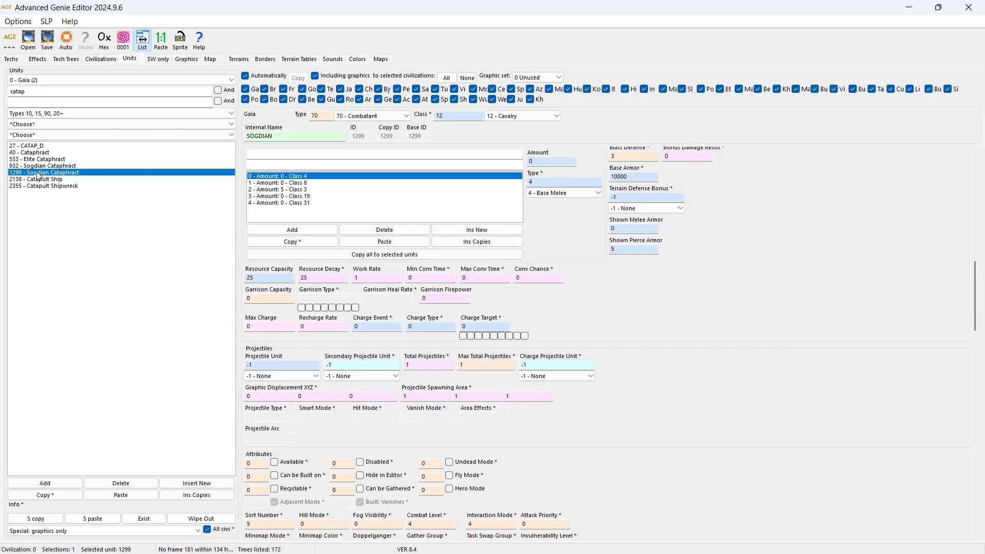
# - Copy effect 264 - Cataphract (make avail), clear the effects filter, and paste the copy into a newly added effect at the list's end
pyautogui.click(33, 61)
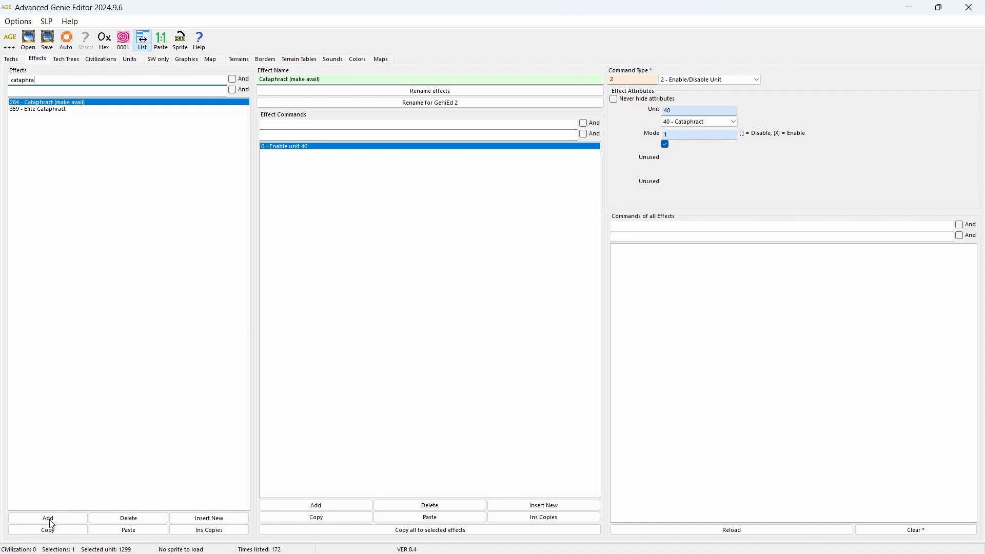
pyautogui.click(45, 534)
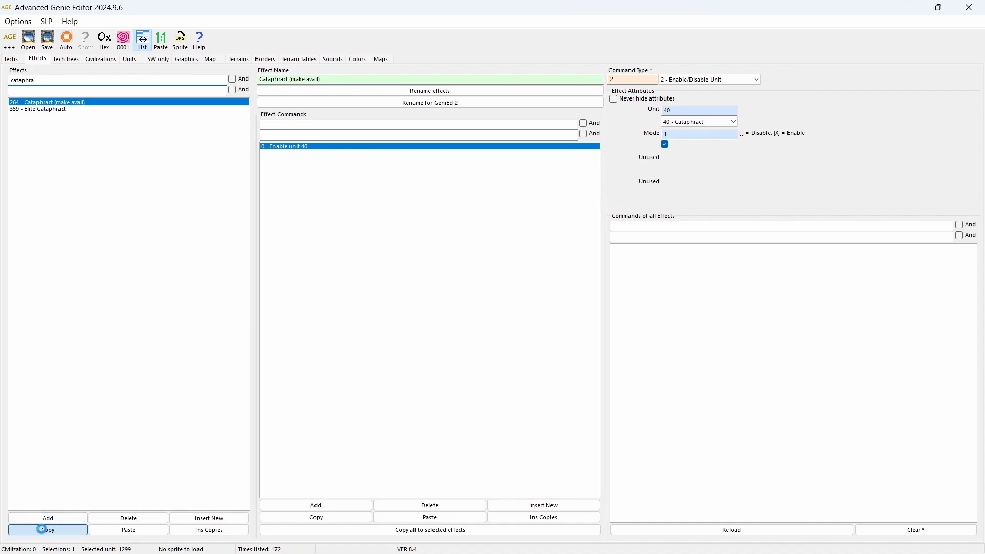
pyautogui.doubleClick(36, 81)
pyautogui.press('BackSpace')
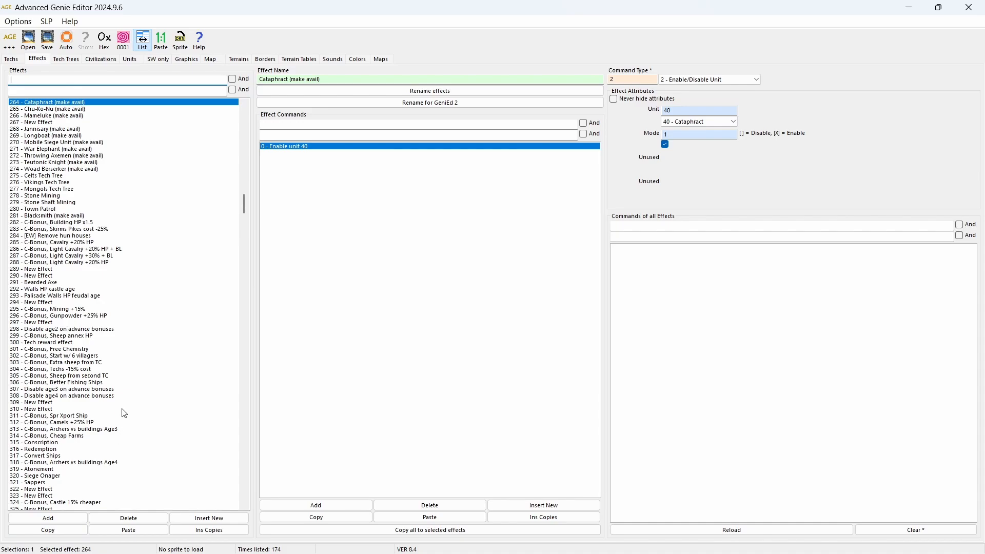
pyautogui.click(62, 535)
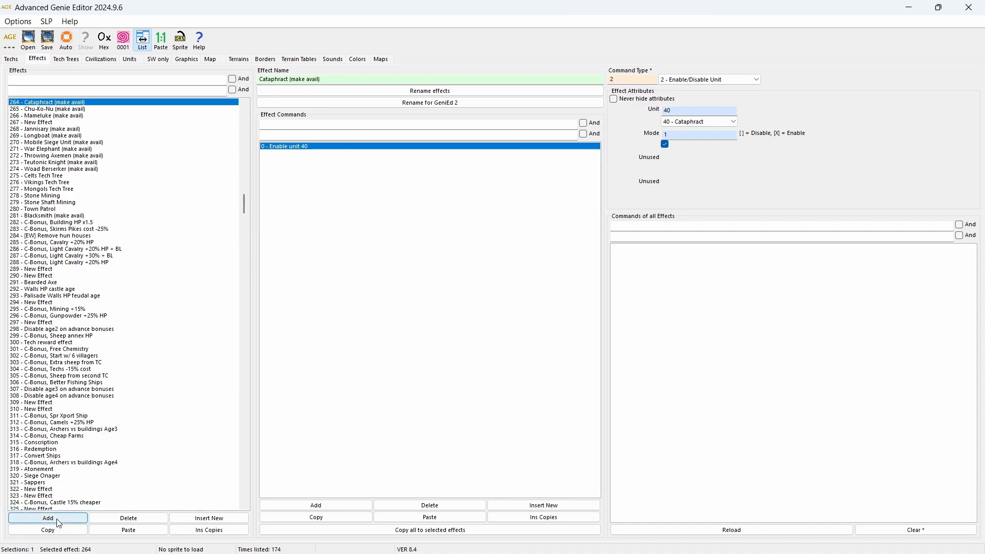
pyautogui.click(47, 518)
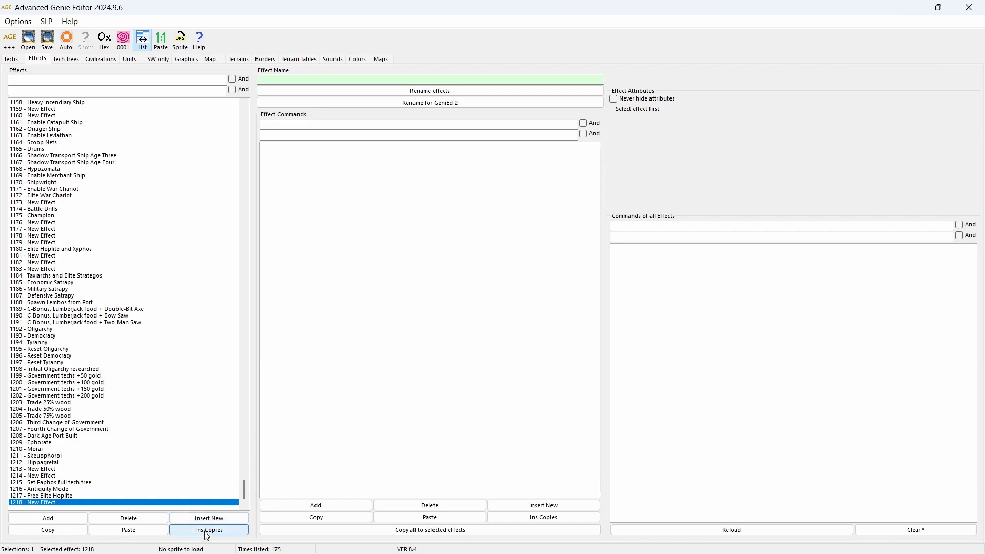
pyautogui.click(144, 537)
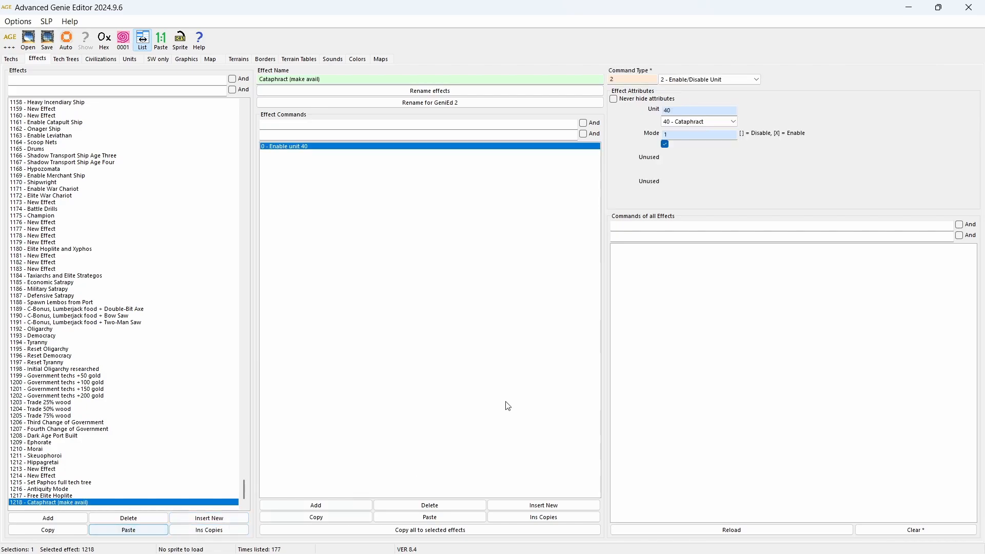
# - Set the unit enabled by the pasted effect to 1299 - Sogdian Cataphract
pyautogui.click(711, 122)
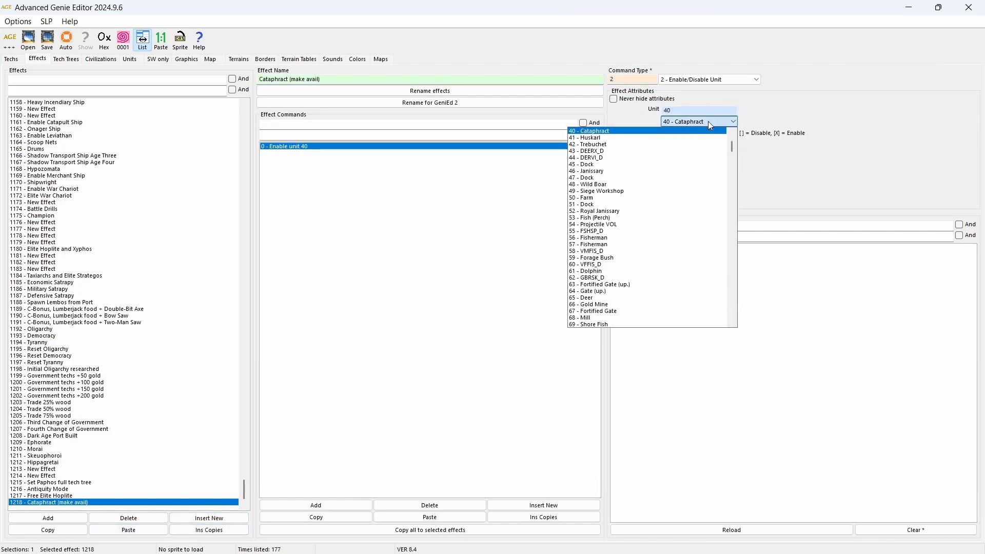
pyautogui.write('1299')
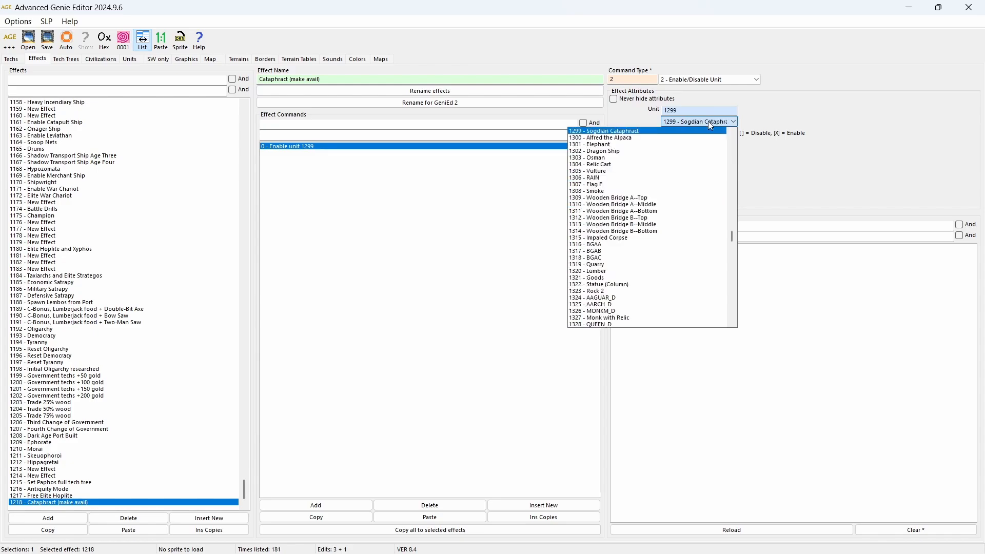
pyautogui.click(673, 130)
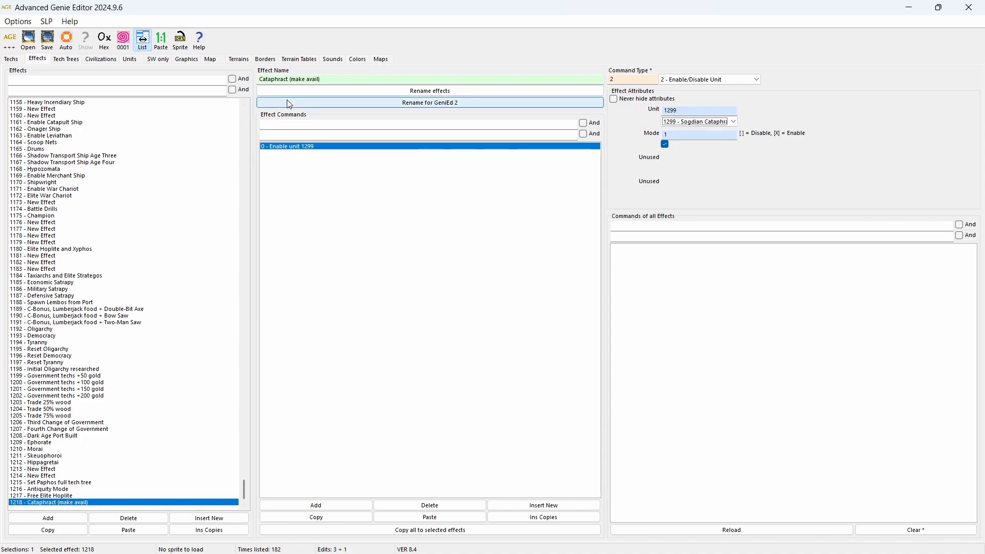
# - Rename the pasted effect as Sogdian Cataphract (make avail) and filter the effects list by "cata"
pyautogui.click(262, 80)
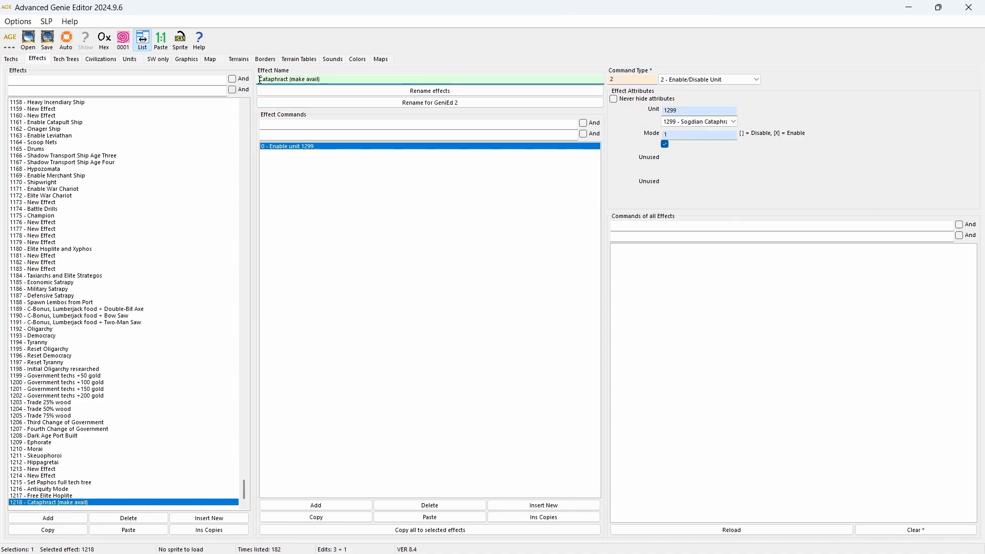
pyautogui.write('Sogdian')
pyautogui.press('Return')
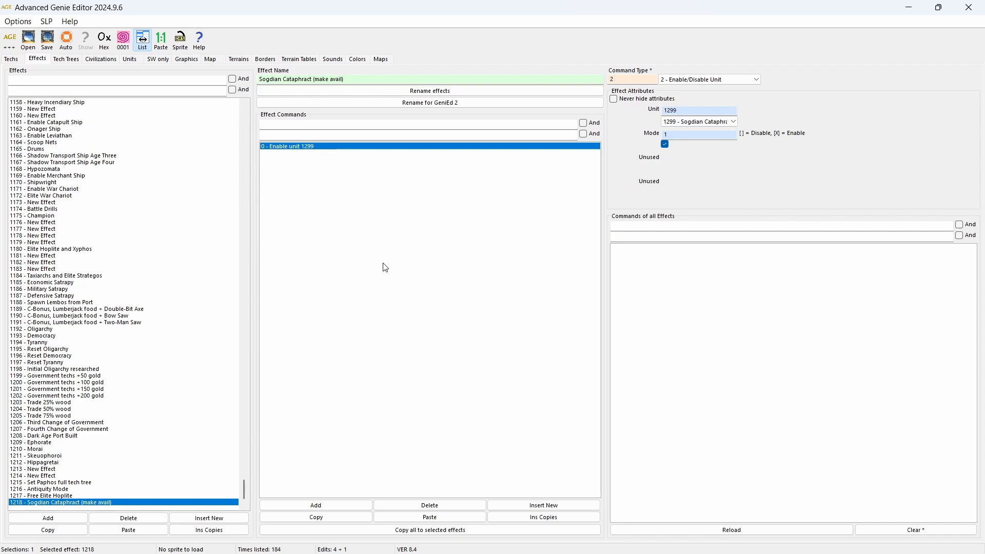
pyautogui.click(41, 81)
pyautogui.write('cata')
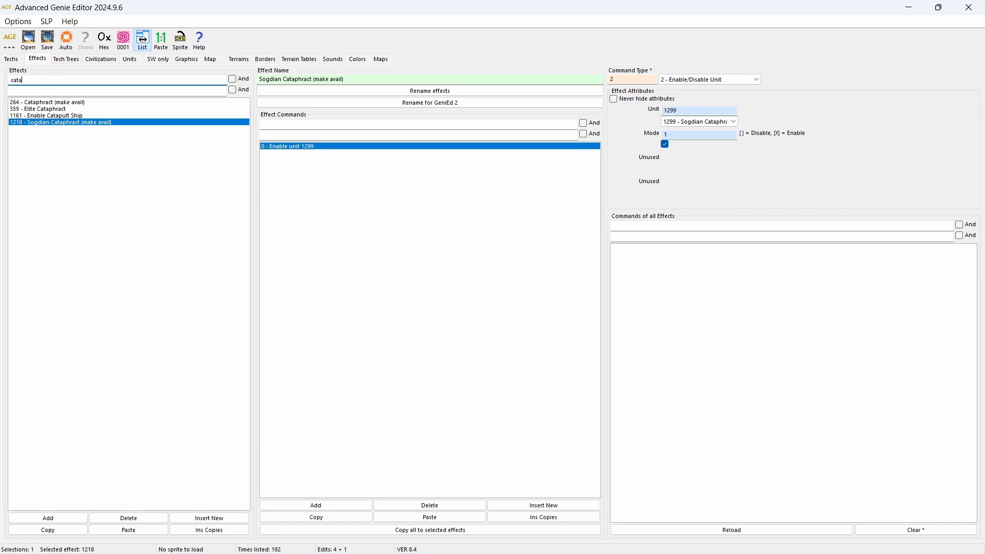
# - Copy technology 267 - Cataphract (make avail), clear the technologies filter, and paste the copy into a newly added technology at the list's end
pyautogui.click(10, 61)
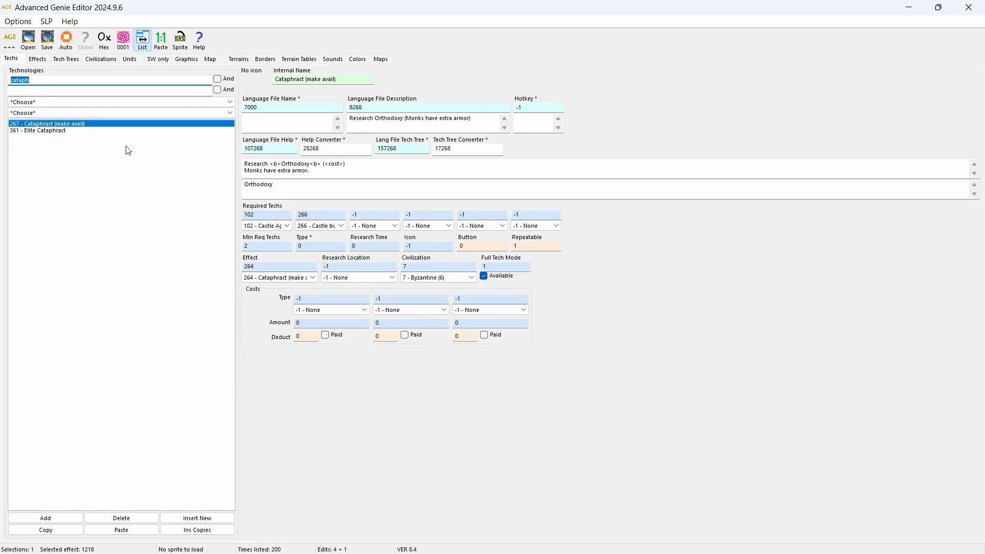
pyautogui.press('BackSpace')
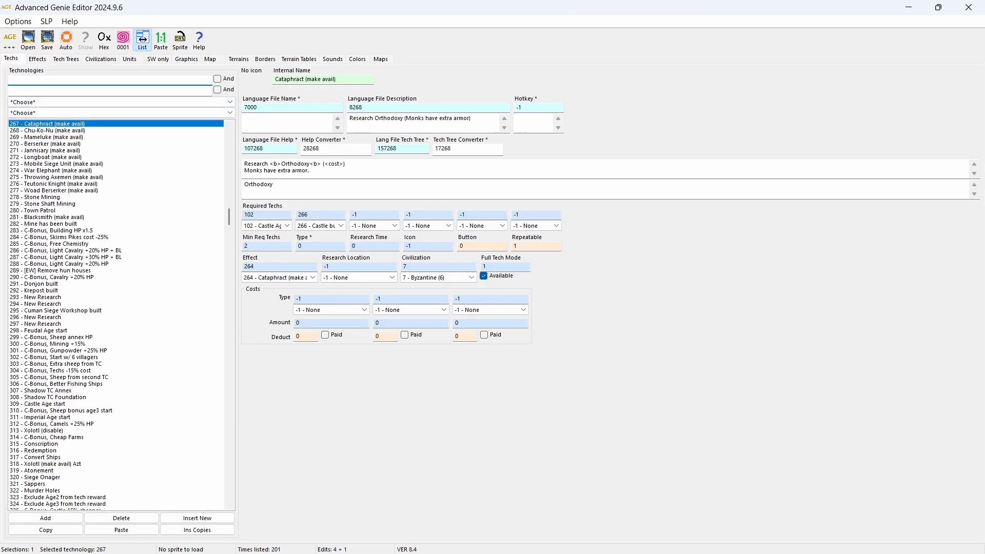
pyautogui.click(45, 529)
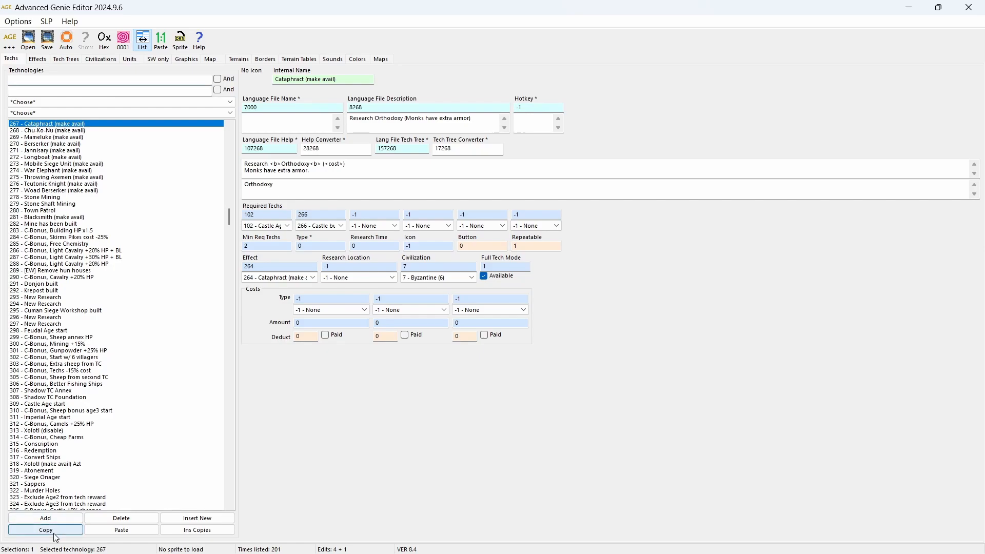
pyautogui.click(45, 519)
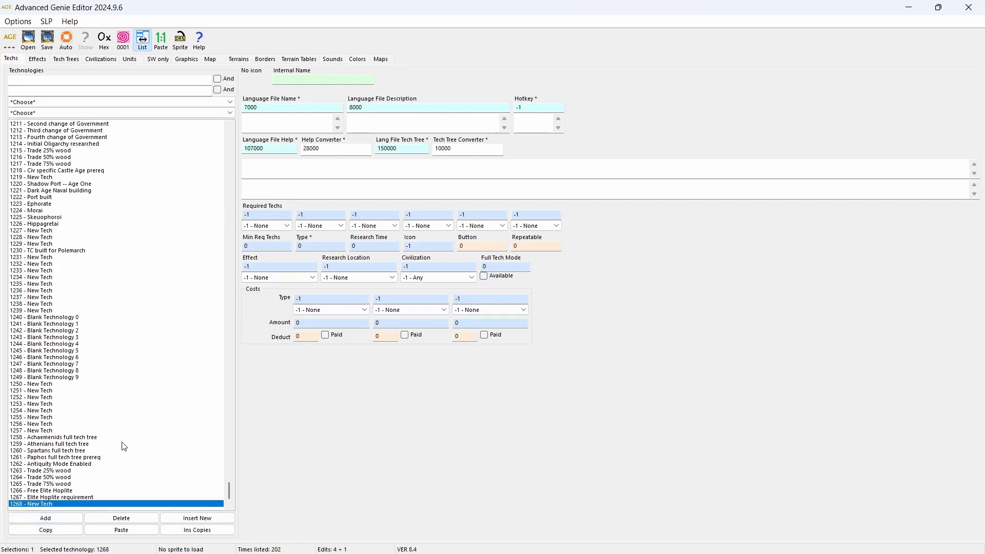
pyautogui.click(122, 533)
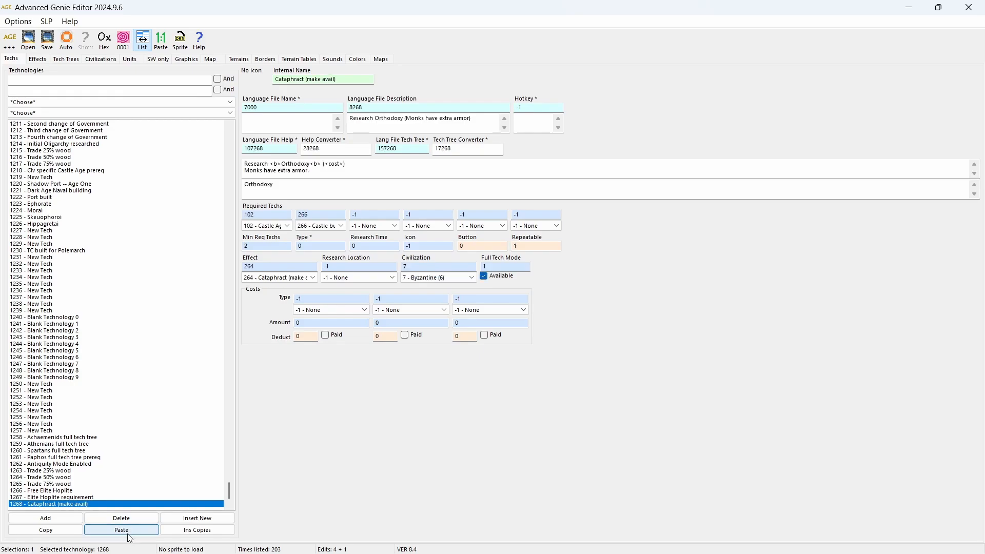
# - Set the pasted technology's effect to 1218 - Sogdian Cataphract (make avail) and save the files to the SogdianCataphract mod
pyautogui.click(266, 278)
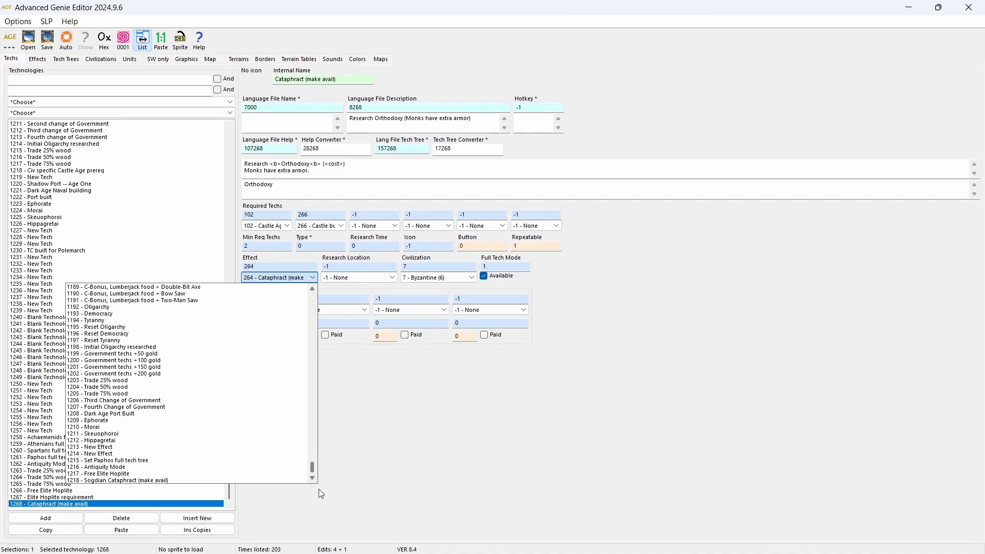
pyautogui.click(238, 481)
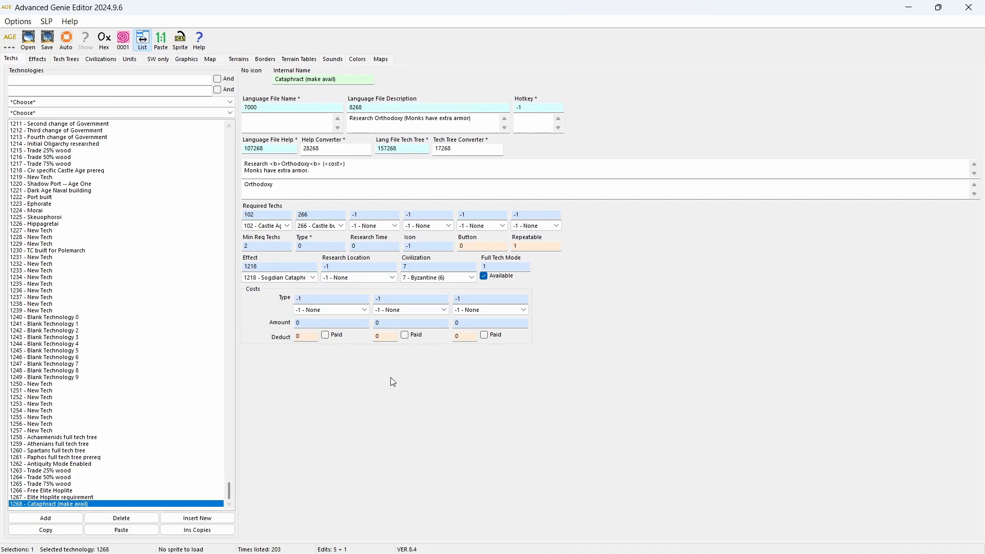
pyautogui.click(47, 39)
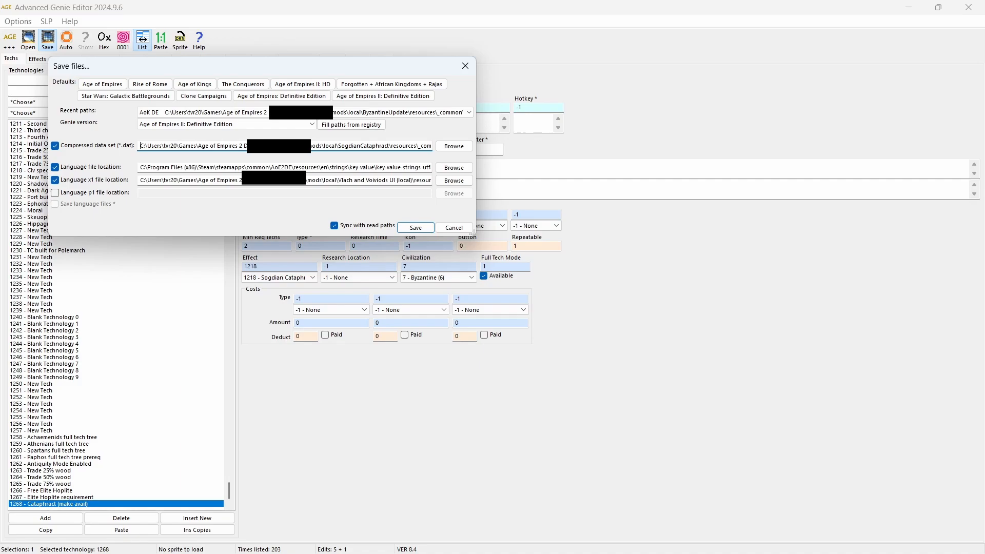
pyautogui.moveTo(308, 146); pyautogui.dragTo(527, 158)
pyautogui.click(417, 229)
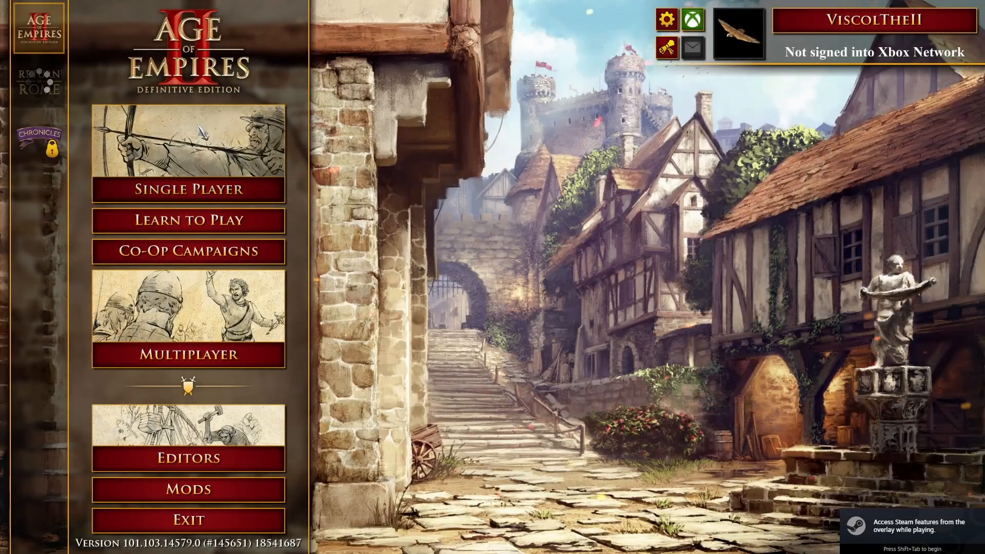
# - In Age of Empires II: DE, start a single-player skirmish with the SogdianCataphract data mod and look over the starting base and castle
pyautogui.click(189, 174)
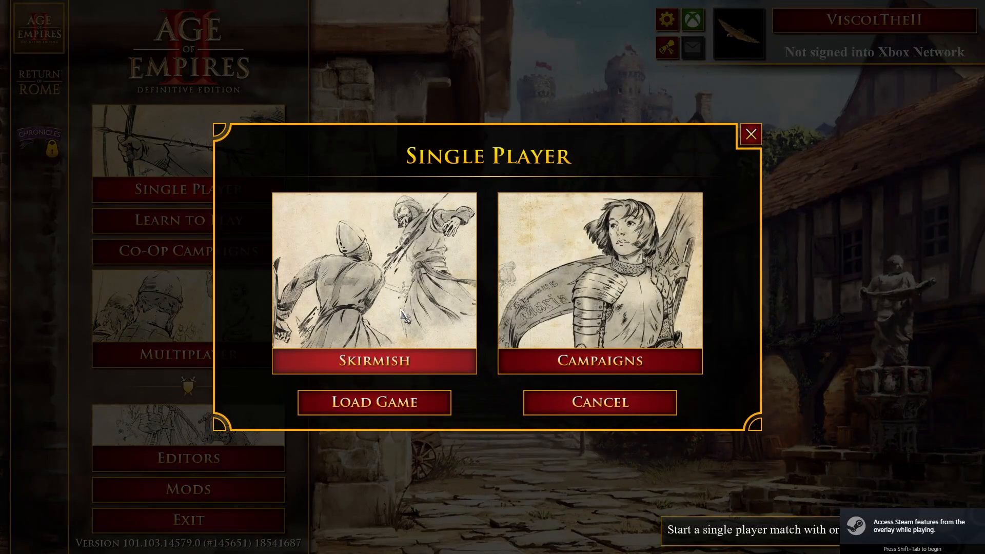
pyautogui.click(427, 308)
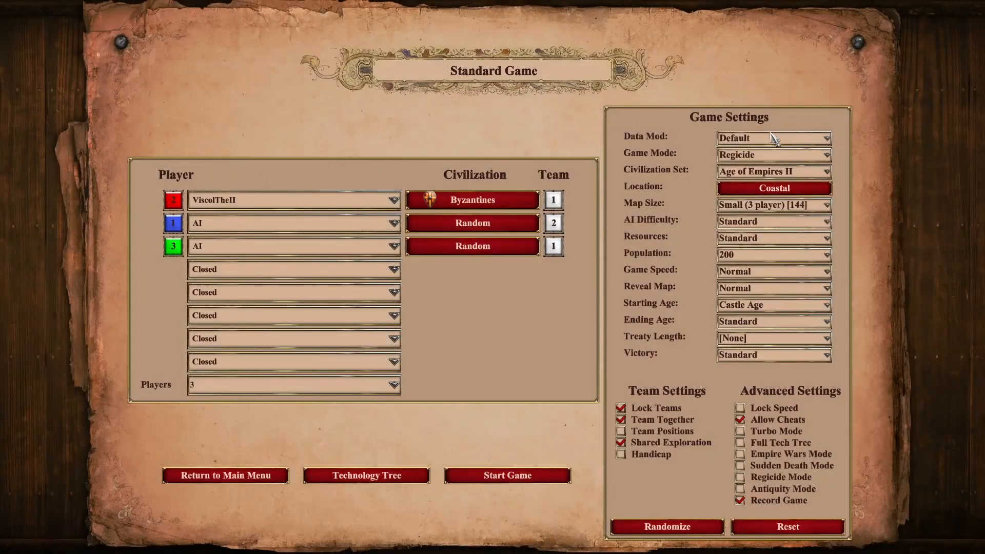
pyautogui.click(773, 137)
pyautogui.scroll(-2, 750, 204)
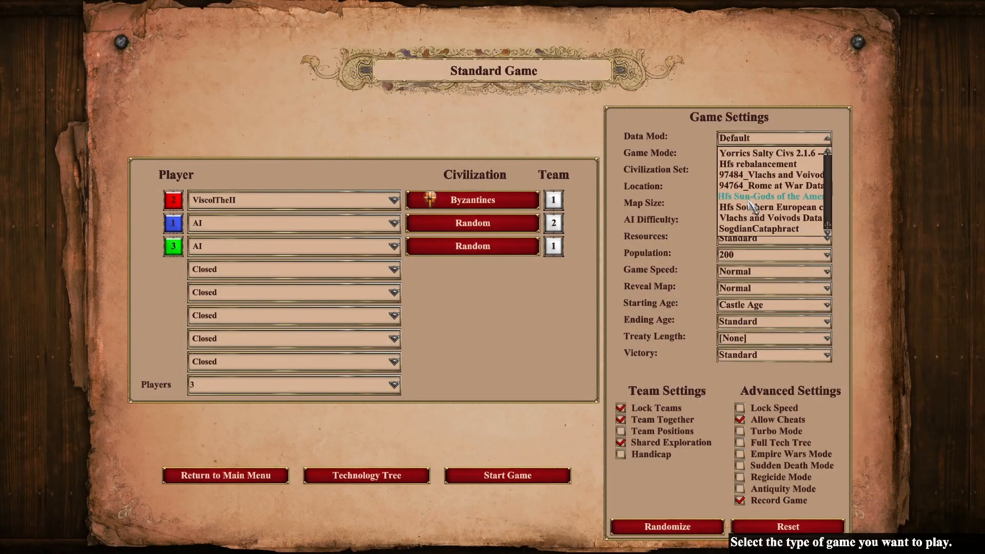
pyautogui.click(759, 229)
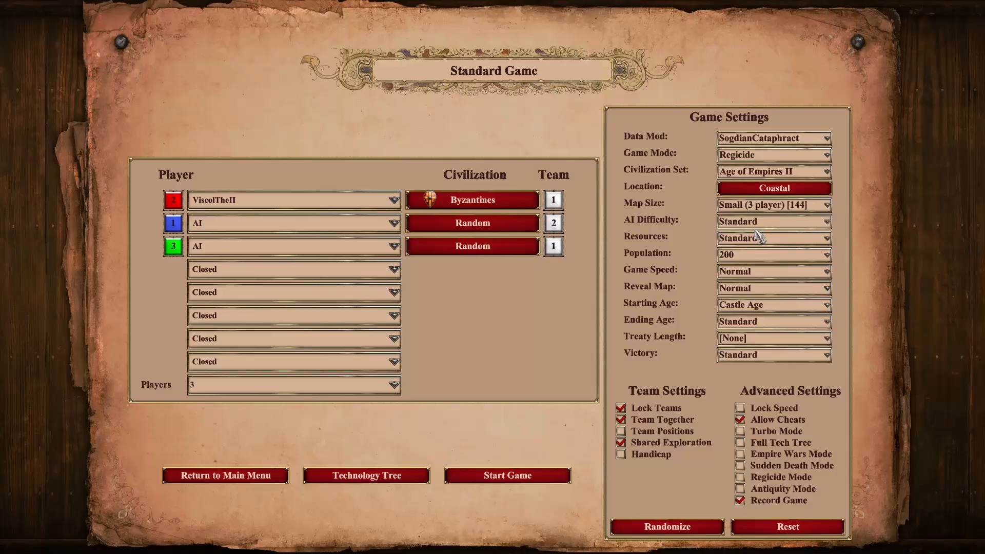
pyautogui.click(528, 476)
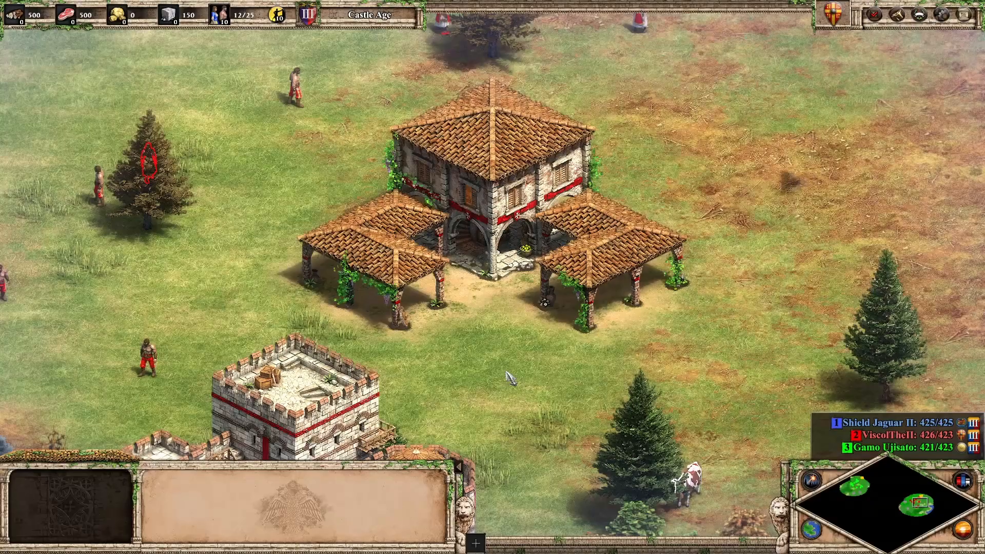
pyautogui.scroll(-5, 511, 377)
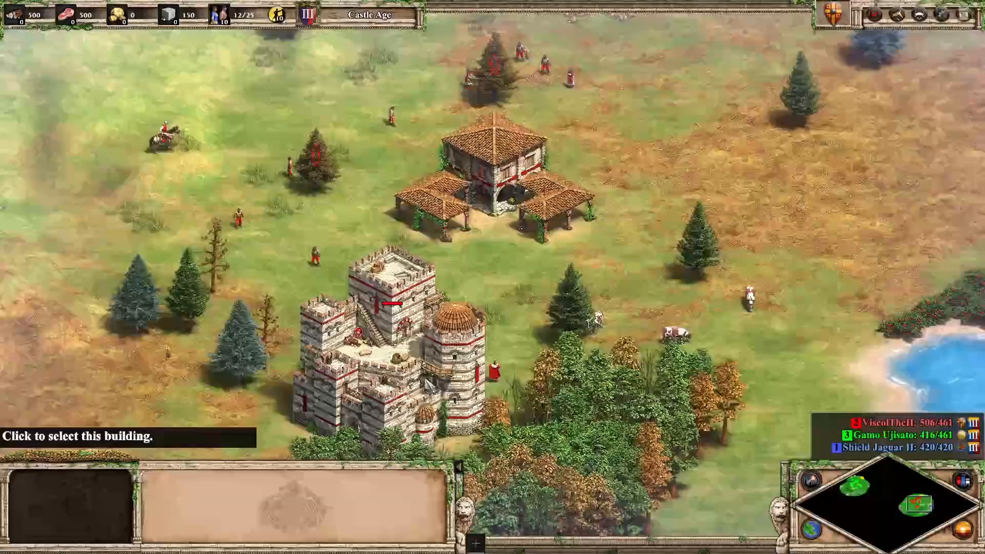
pyautogui.click(241, 424)
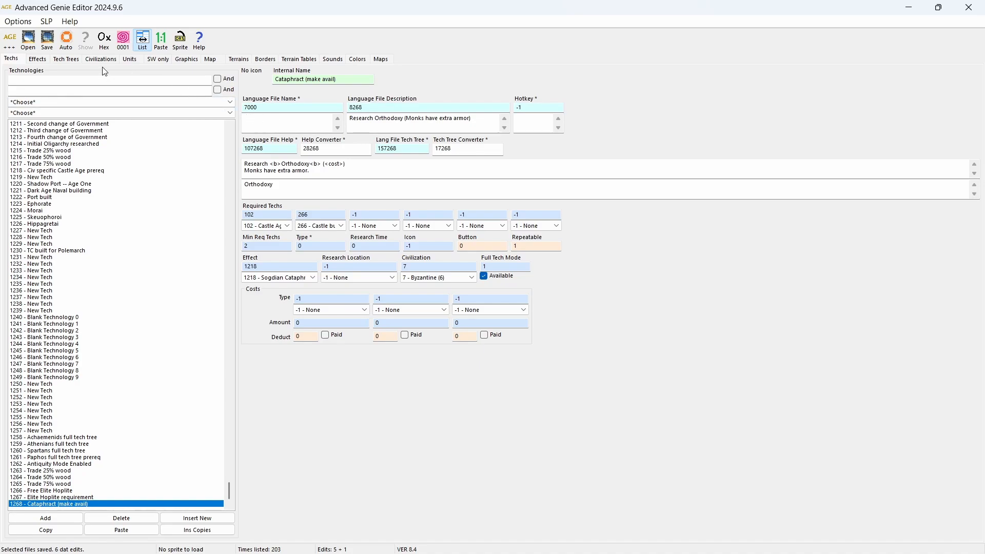
# - Back in Advanced Genie Editor, examine the settings of unit 1299 - Sogdian Cataphract and compare its training settings with unit 40 - Cataphract
pyautogui.click(131, 59)
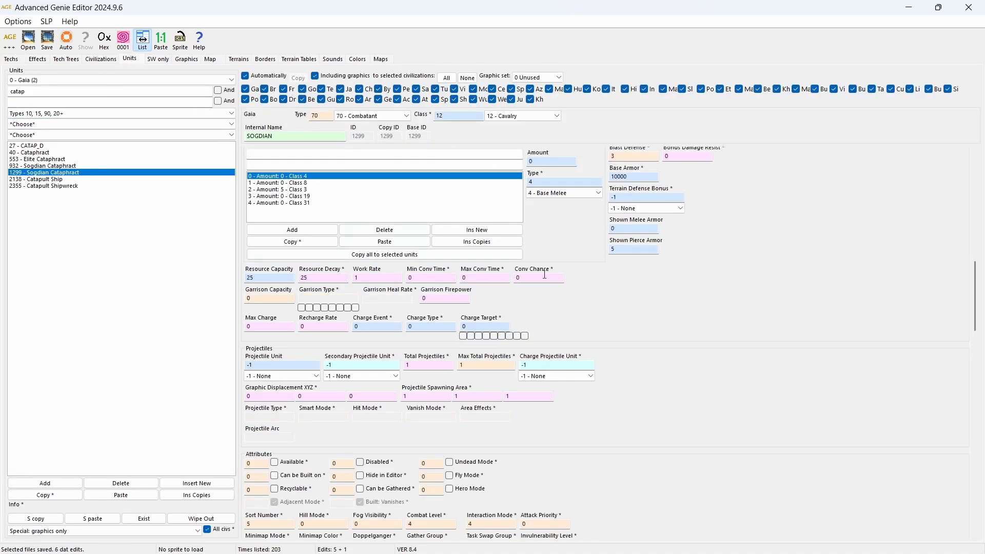
pyautogui.scroll(10, 690, 300)
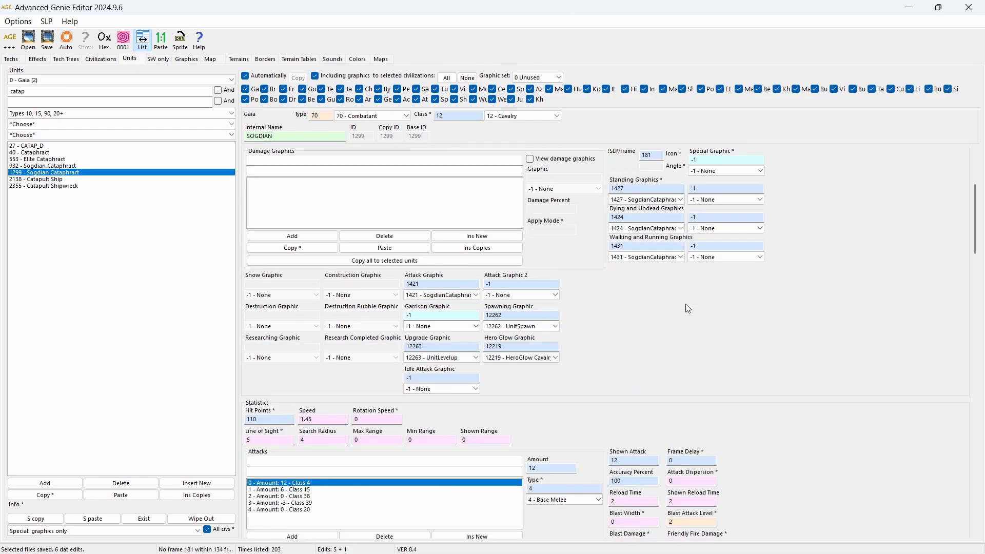
pyautogui.scroll(3, 688, 308)
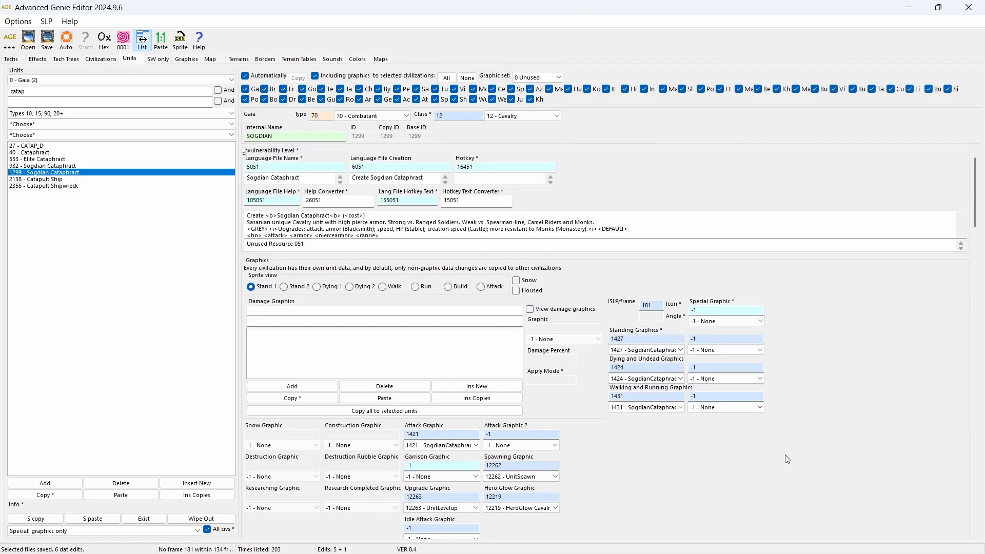
pyautogui.scroll(-11, 785, 455)
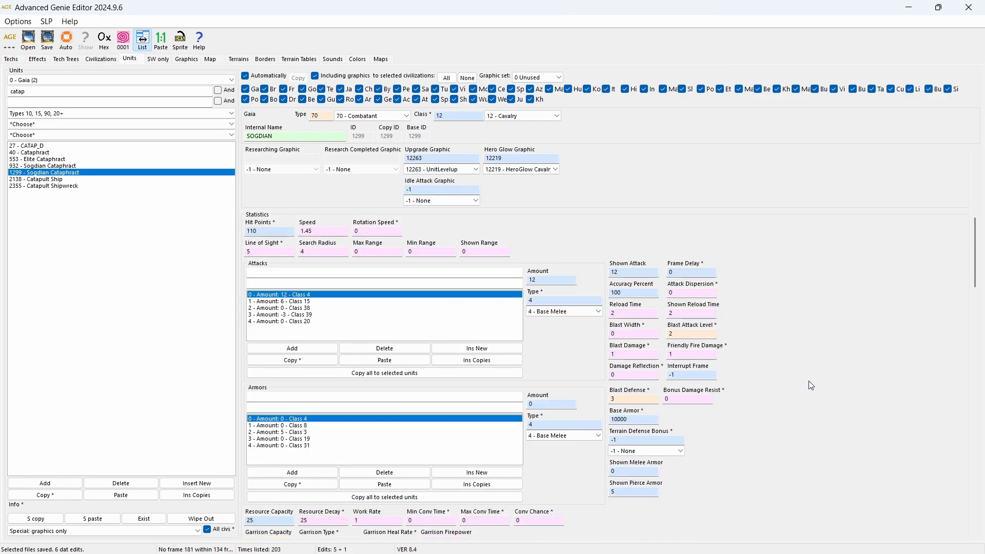
pyautogui.scroll(-3, 809, 381)
pyautogui.scroll(-2, 802, 387)
pyautogui.scroll(-9, 732, 364)
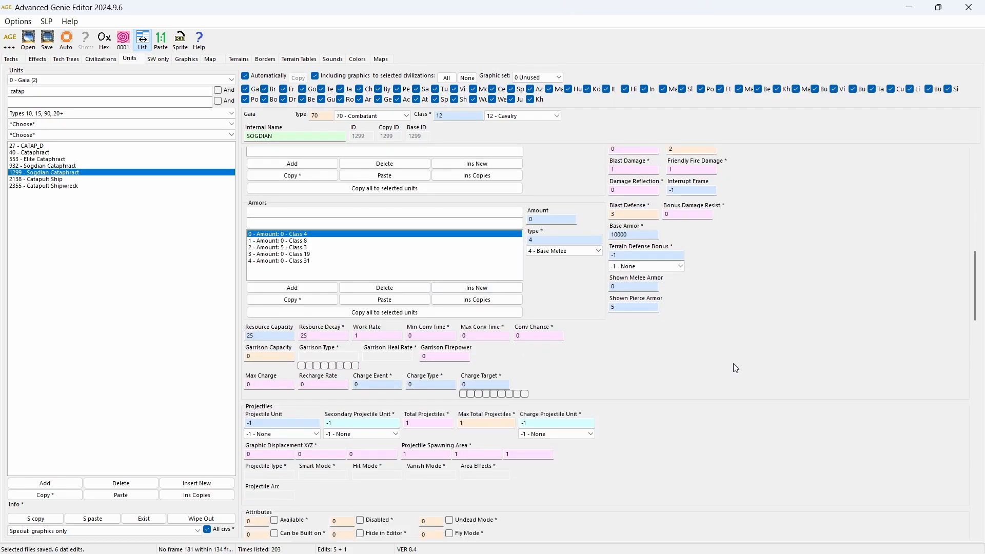
pyautogui.scroll(-5, 734, 368)
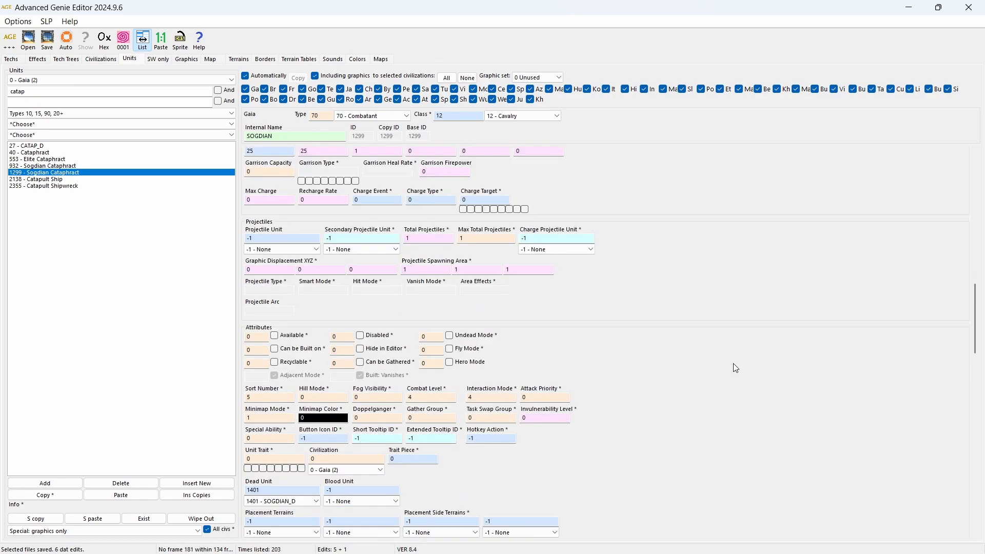
pyautogui.scroll(-20, 733, 365)
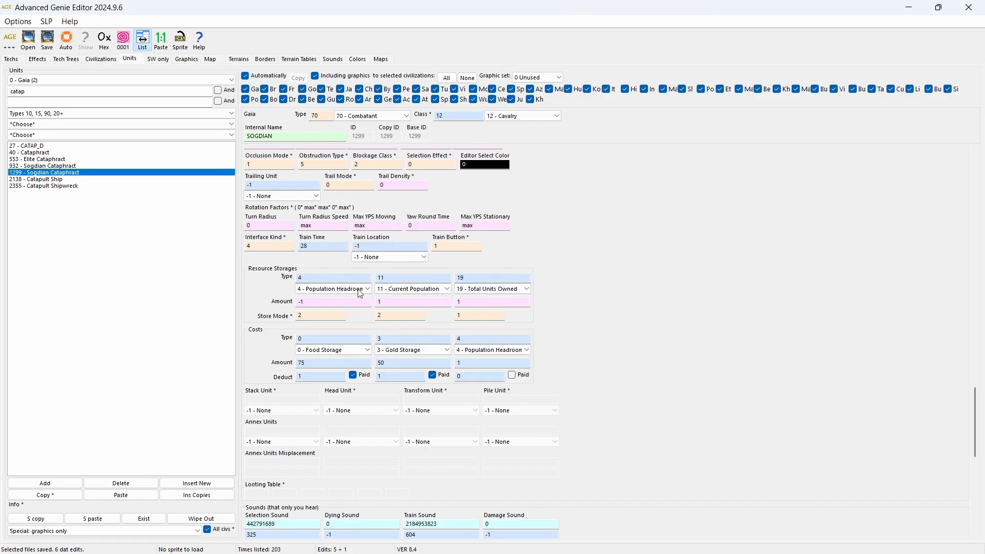
pyautogui.click(45, 153)
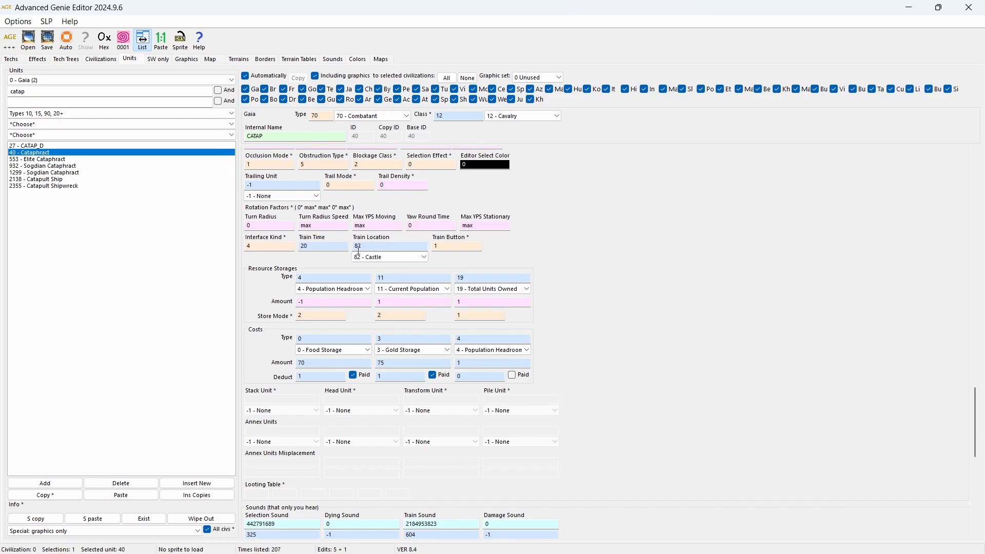
# - Set the train location of unit 1299 - Sogdian Cataphract to 82 - Castle and its train button to 4
pyautogui.click(56, 173)
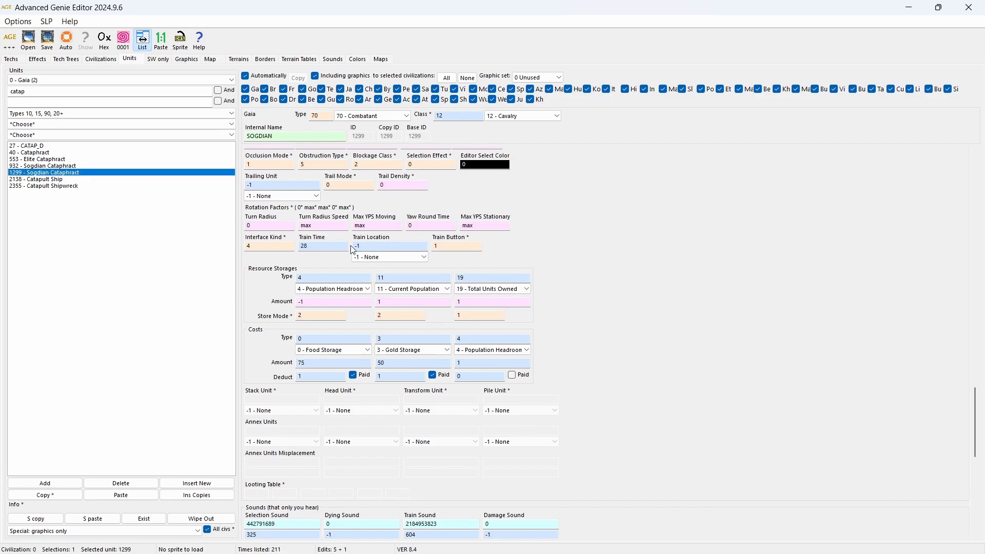
pyautogui.click(383, 248)
pyautogui.write('82')
pyautogui.press('Return')
pyautogui.click(448, 247)
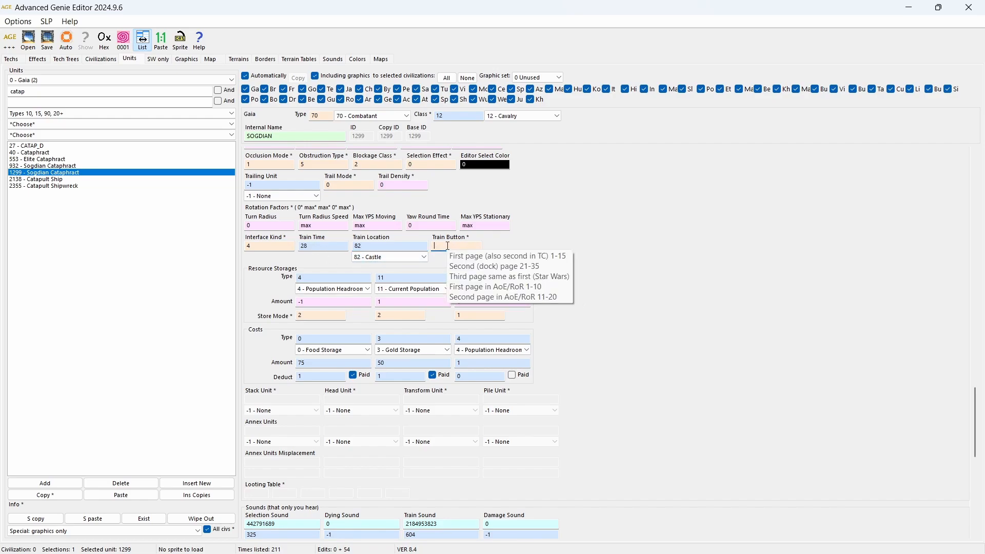
pyautogui.press('Return')
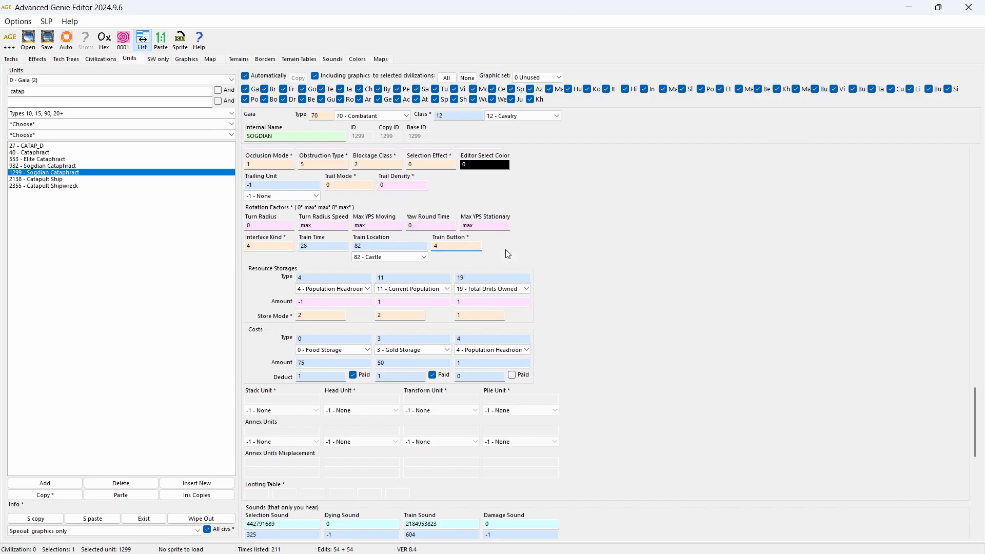
# - Save the edited data files and minimize the editor
pyautogui.click(47, 39)
pyautogui.click(417, 227)
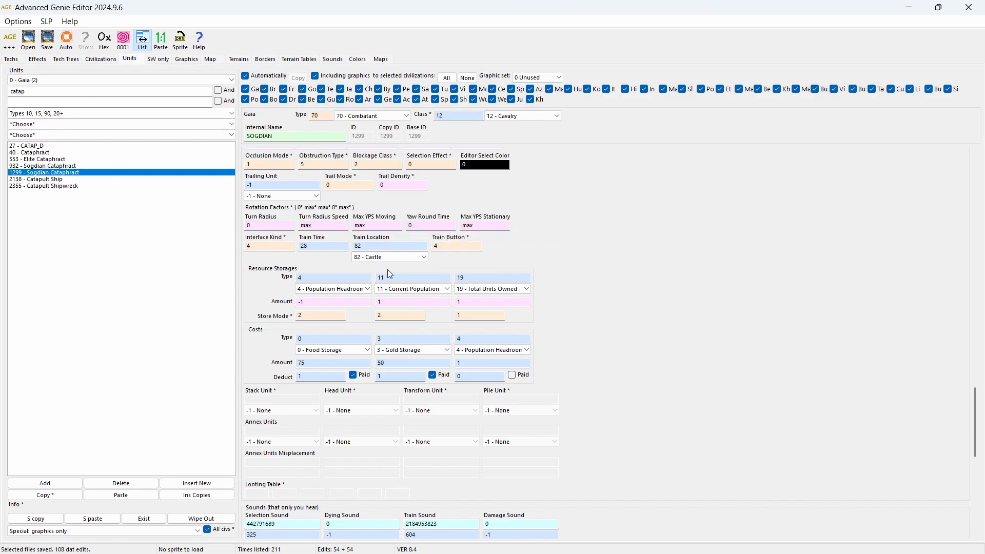
pyautogui.click(910, 9)
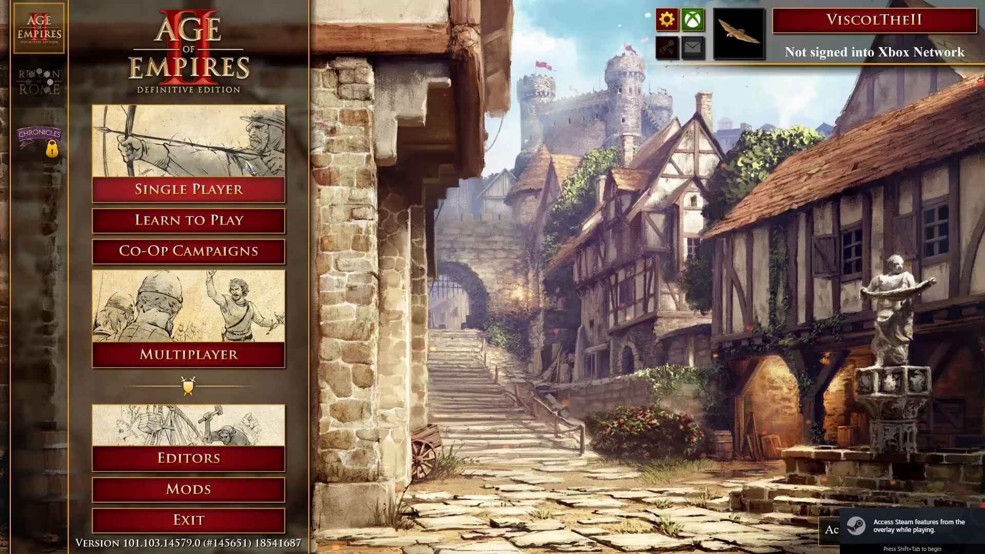
# - Start a single-player skirmish as the Byzantines with the data mod set to SogdianCataphract
pyautogui.click(247, 165)
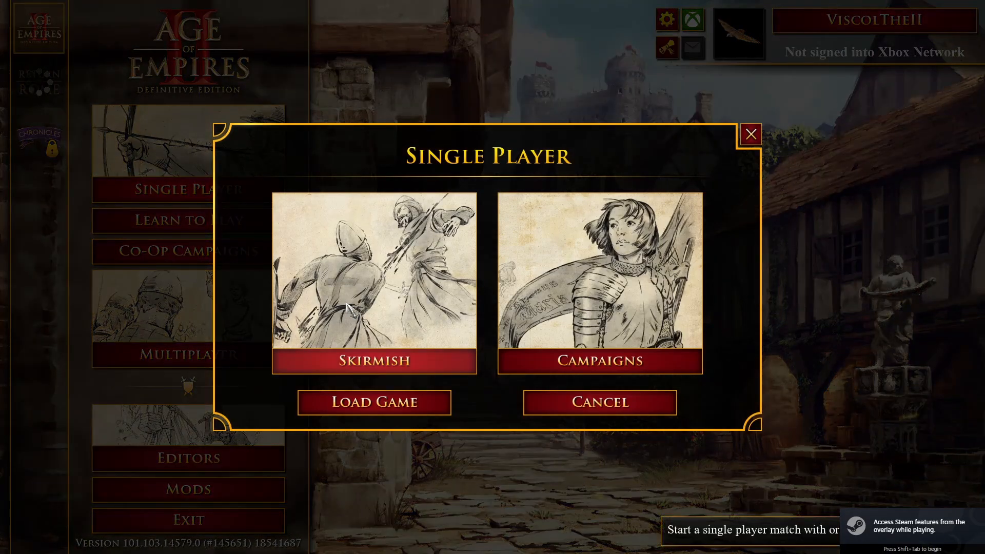
pyautogui.click(350, 309)
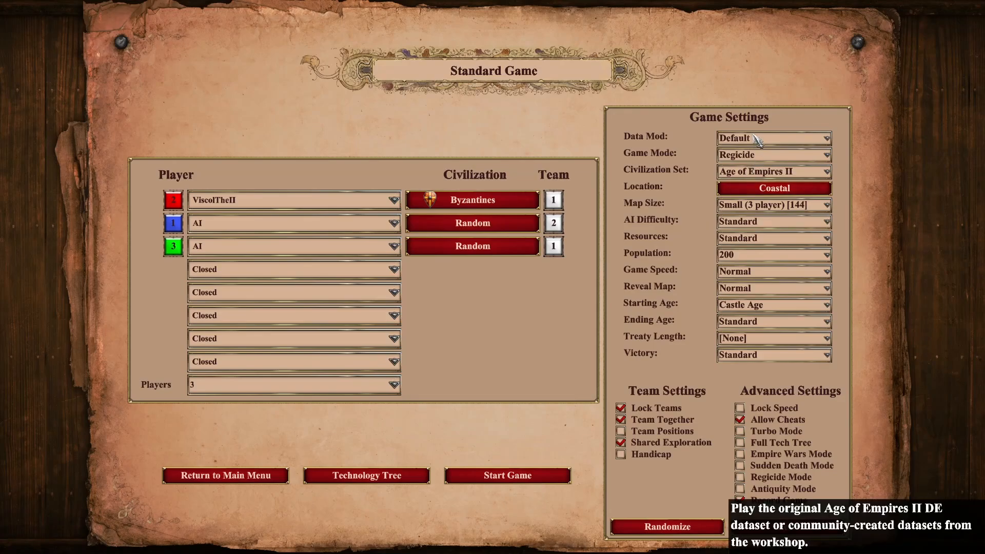
pyautogui.click(757, 138)
pyautogui.scroll(-2, 755, 155)
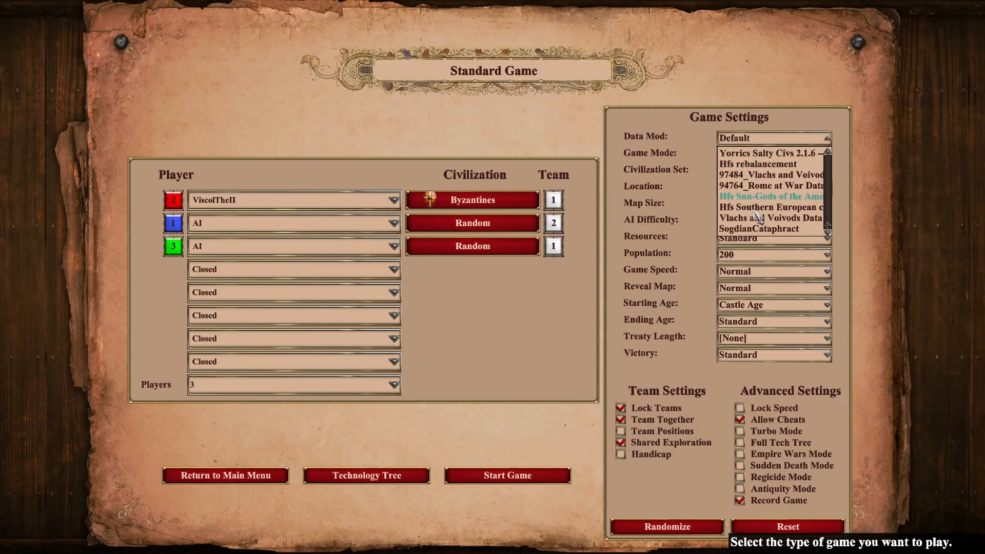
pyautogui.click(754, 231)
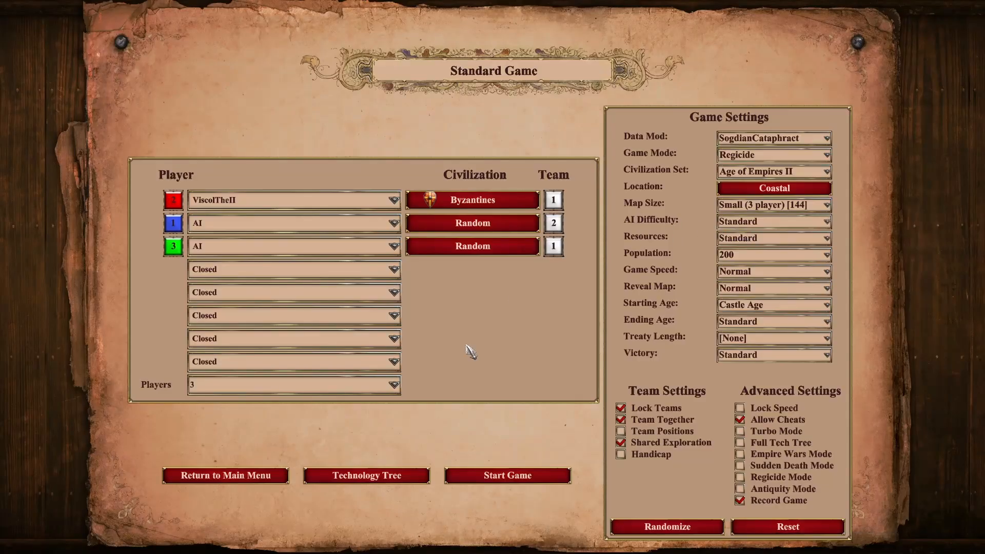
pyautogui.click(517, 477)
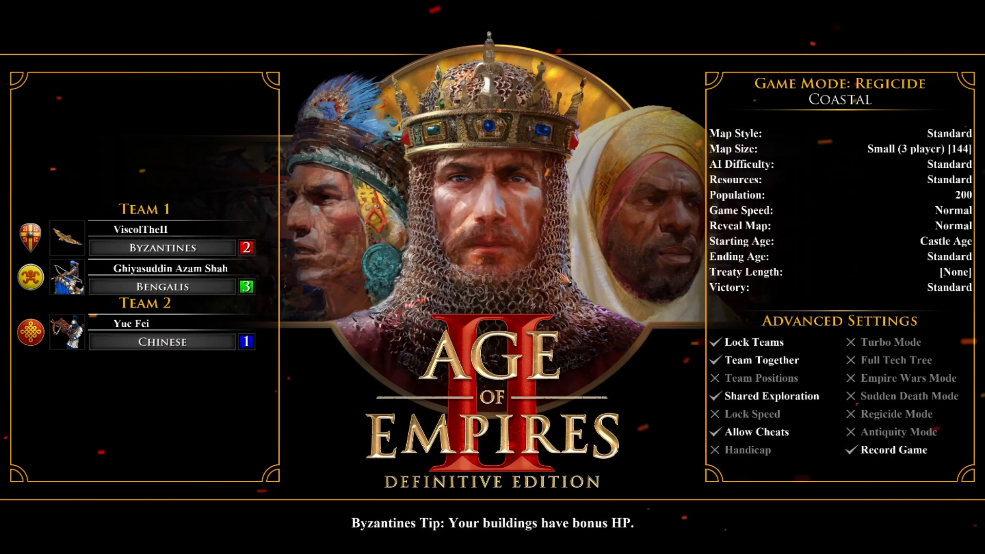
# - Select the castle to check its trainable units and enter the ninjalui cheat to gain resources
pyautogui.scroll(-5, 557, 277)
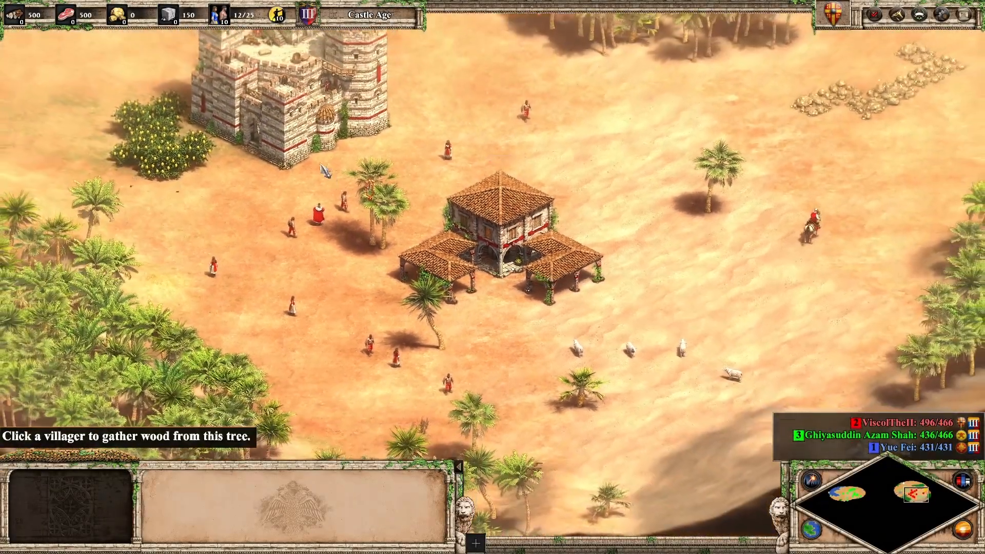
pyautogui.click(282, 140)
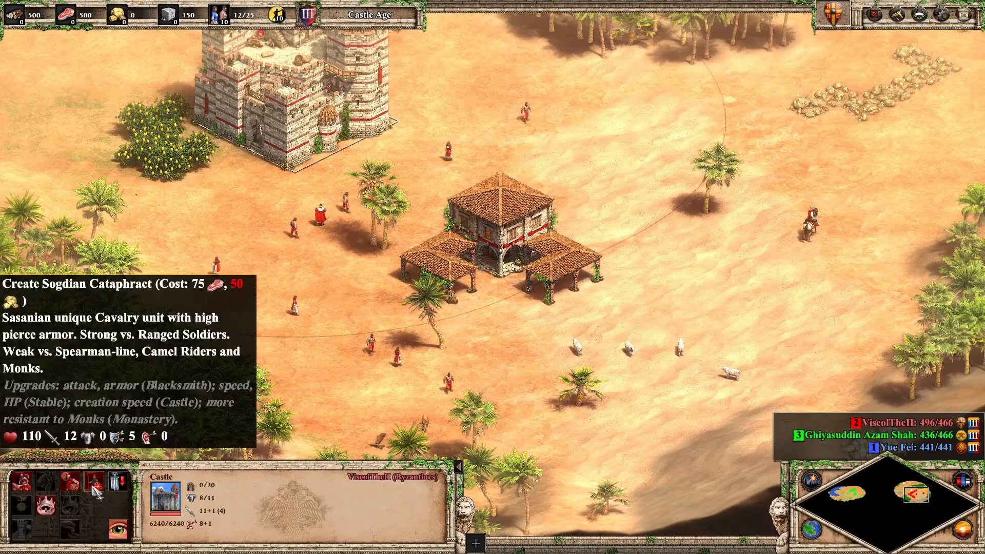
pyautogui.press('Return')
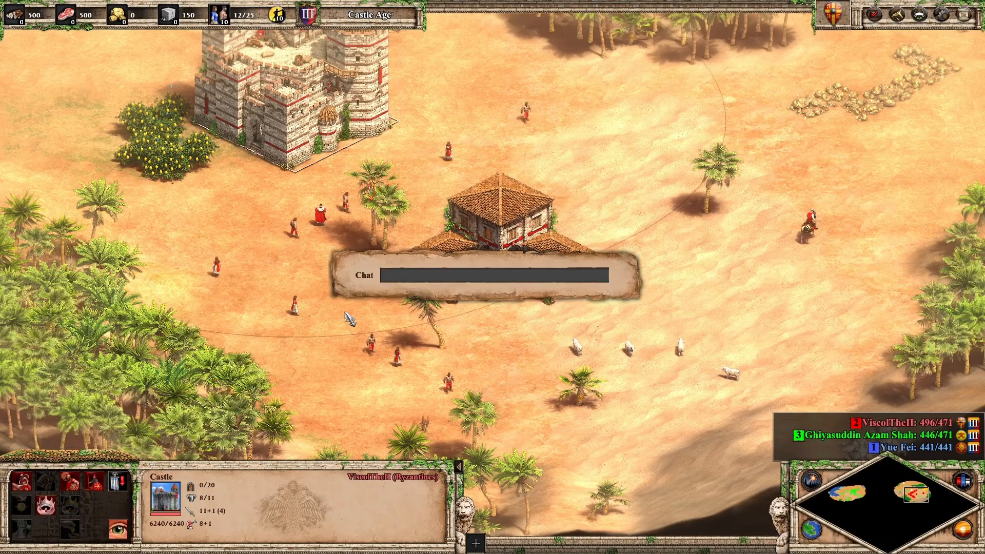
pyautogui.write('ninjalui')
pyautogui.press('Return')
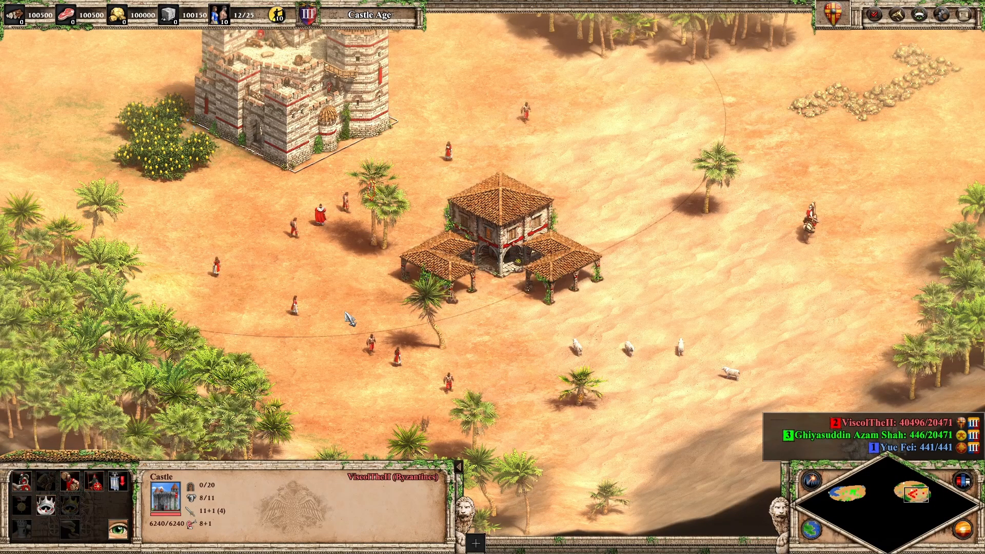
# - Queue a Sogdian Cataphract and a Cataphract at the castle and set its gather point on the open ground near the fruit bushes
pyautogui.click(21, 481)
pyautogui.click(21, 481)
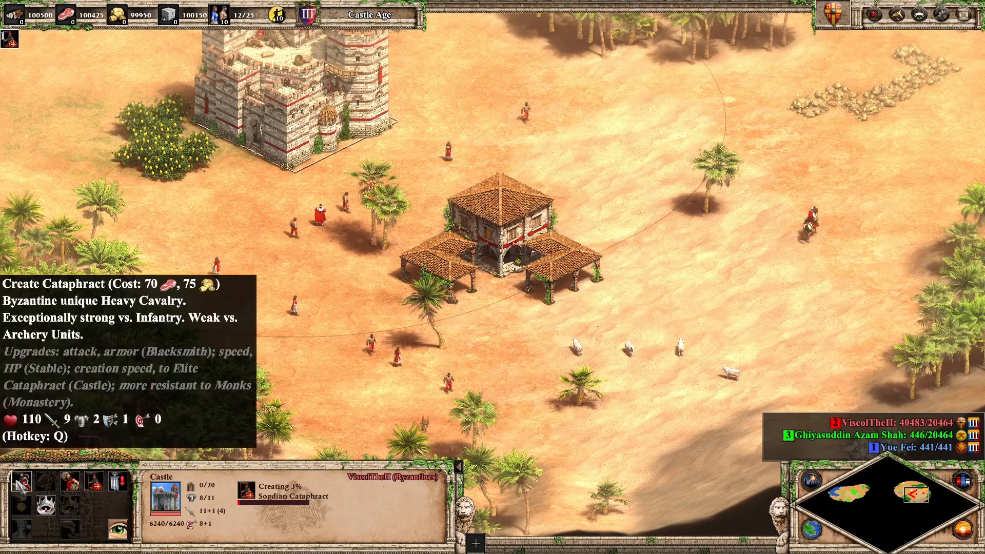
pyautogui.rightClick(226, 212)
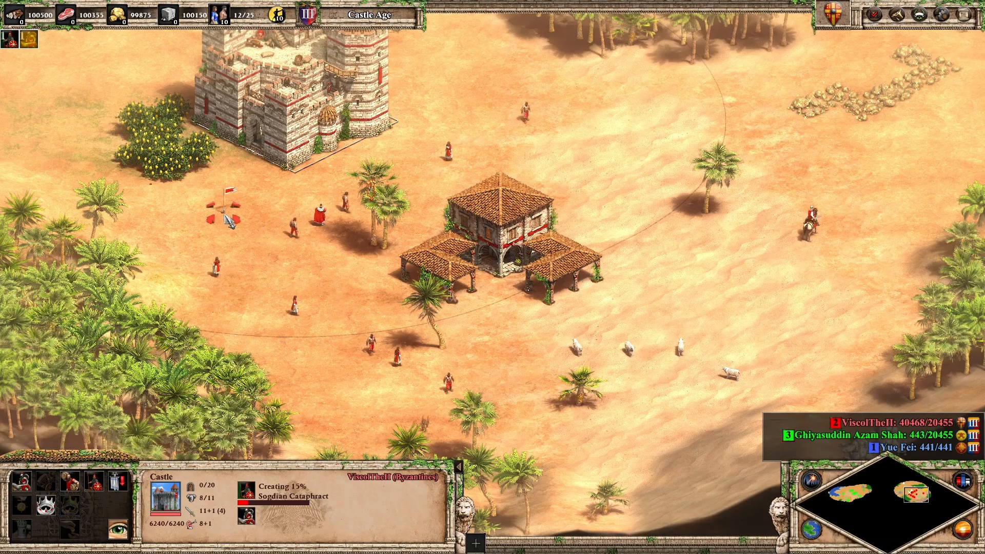
# - Enter the aegis cheat to finish training the queued units instantly
pyautogui.press('Return')
pyautogui.write('aegis')
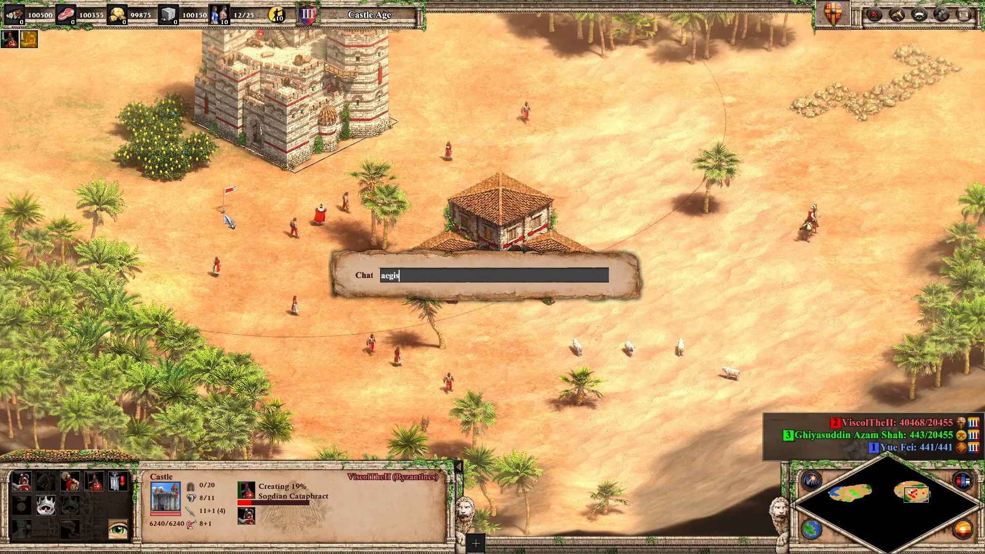
pyautogui.press('Return')
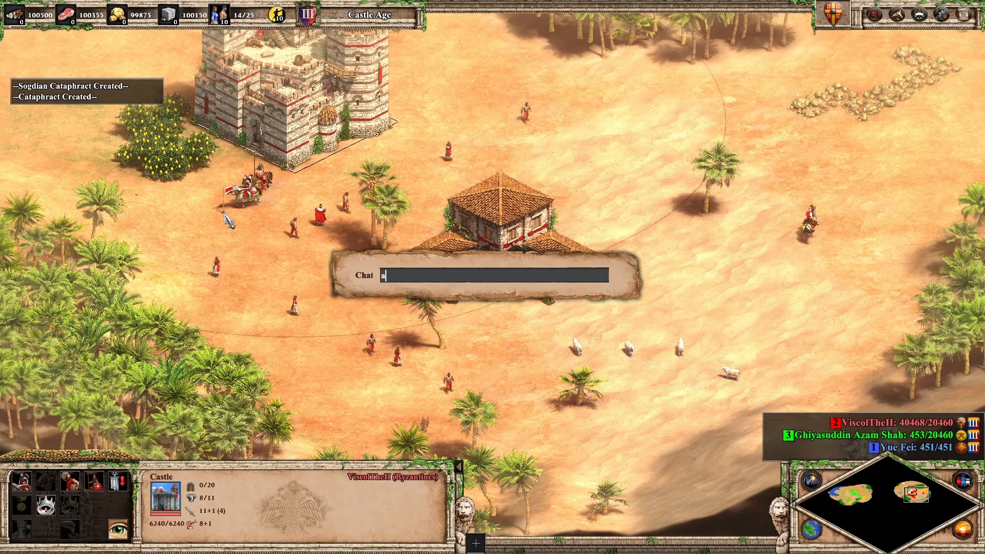
pyautogui.press('Return')
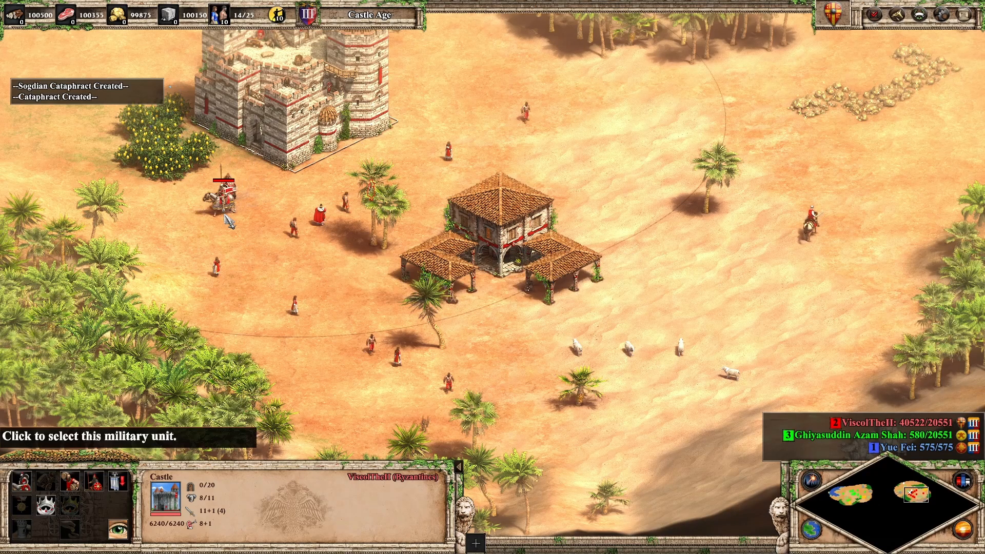
# - Select and reposition the newly trained cavalry, and compare the Sogdian Cataphract with the regular Cataphract up close
pyautogui.click(223, 200)
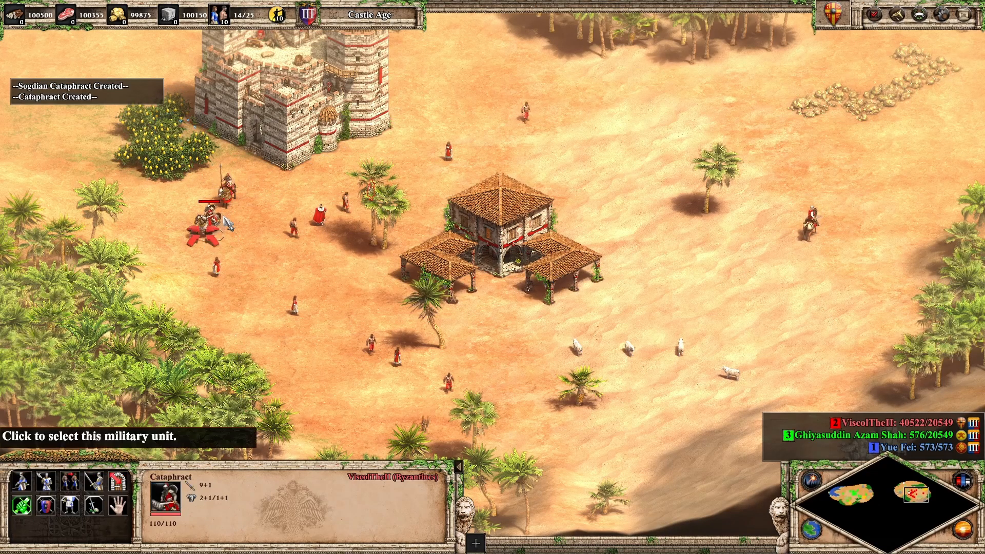
pyautogui.rightClick(180, 222)
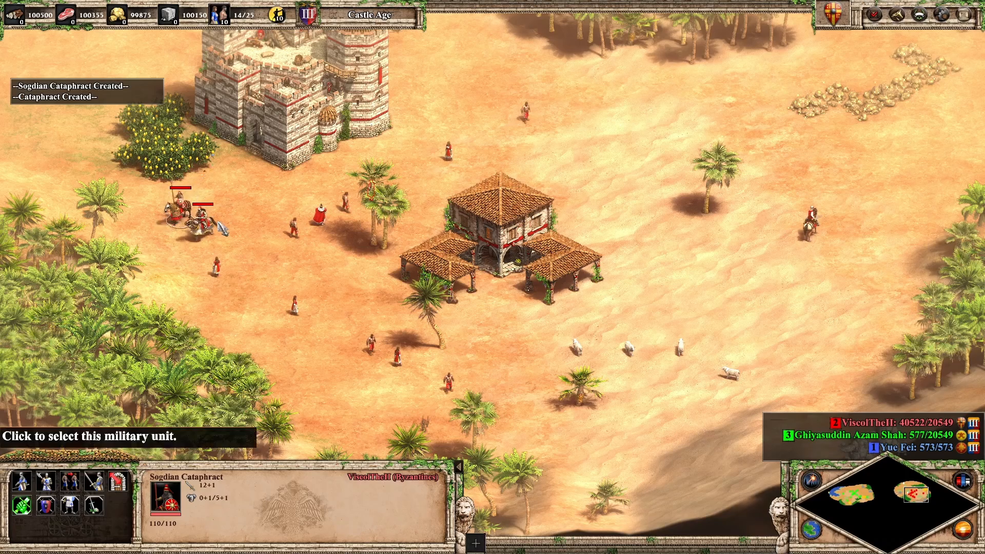
pyautogui.scroll(4, 190, 221)
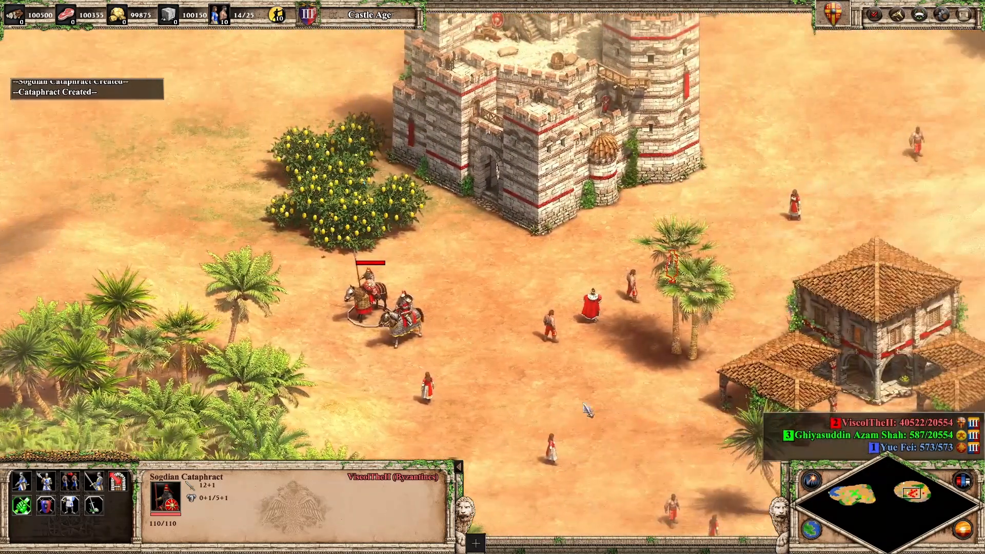
pyautogui.scroll(5, 414, 334)
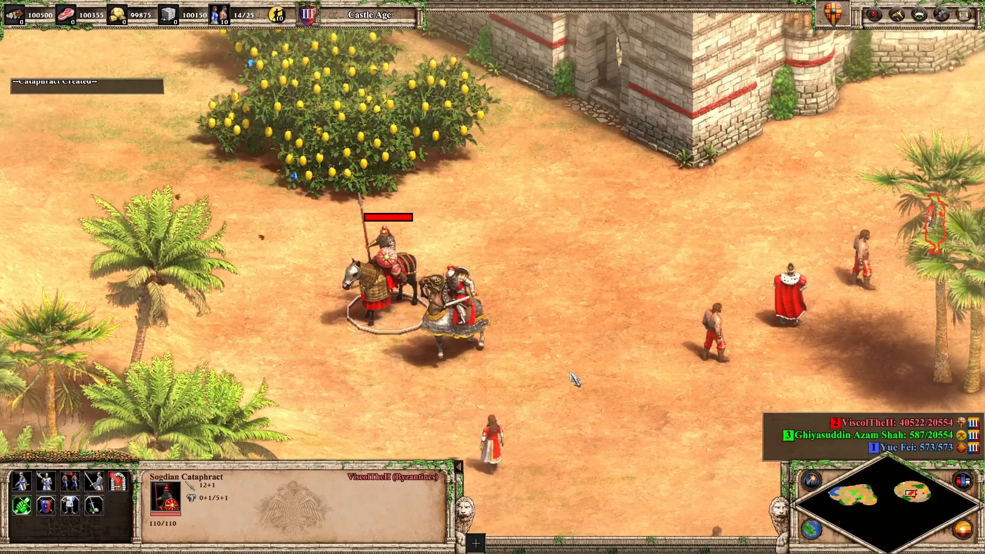
pyautogui.scroll(-5, 575, 379)
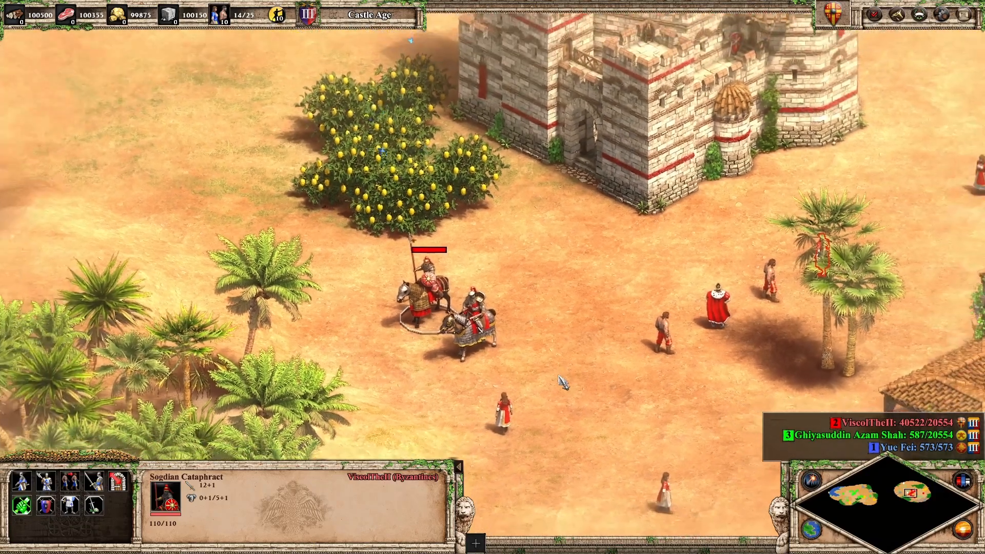
pyautogui.scroll(-3, 560, 382)
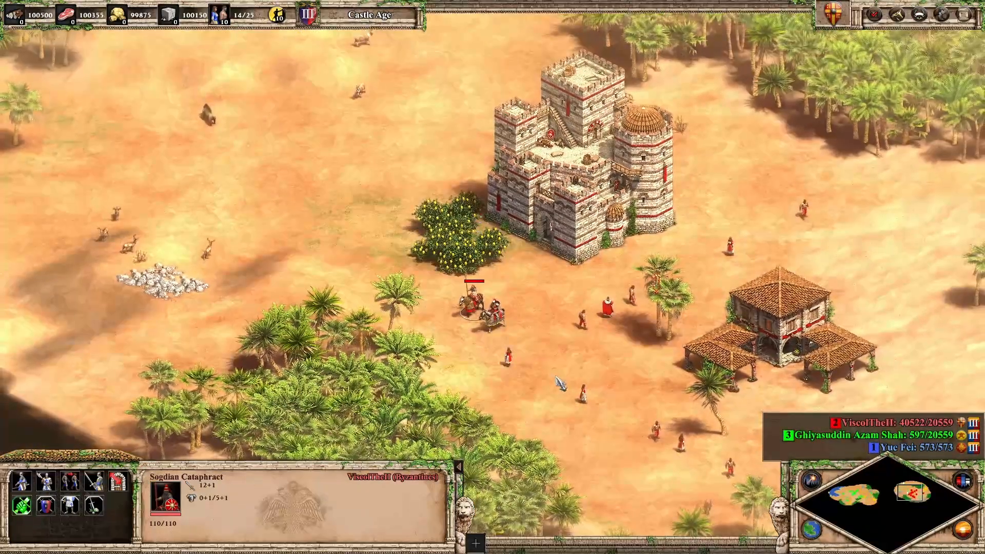